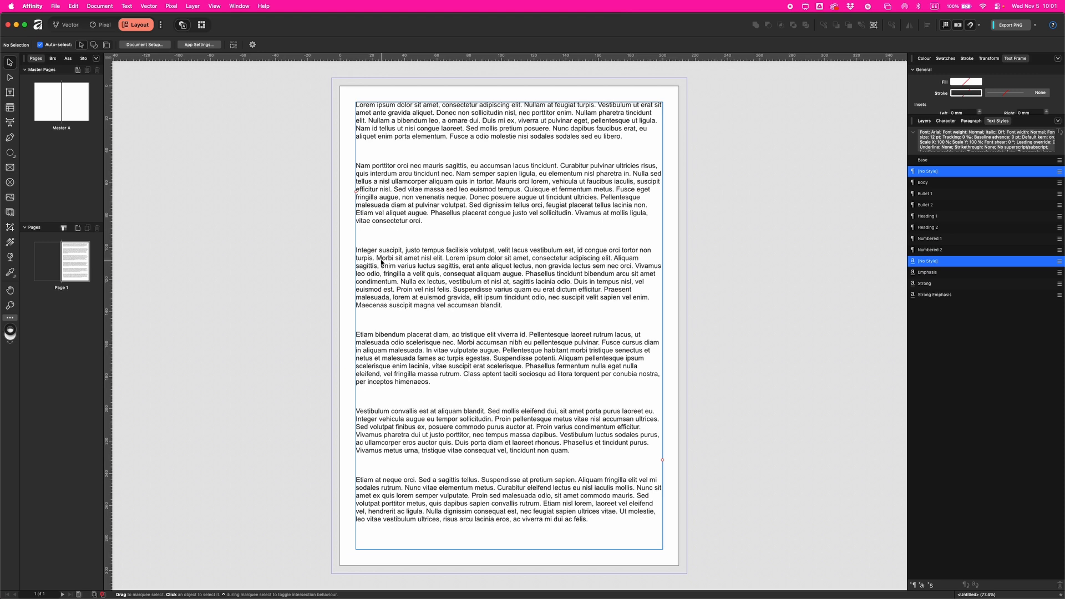
pyautogui.click(241, 6)
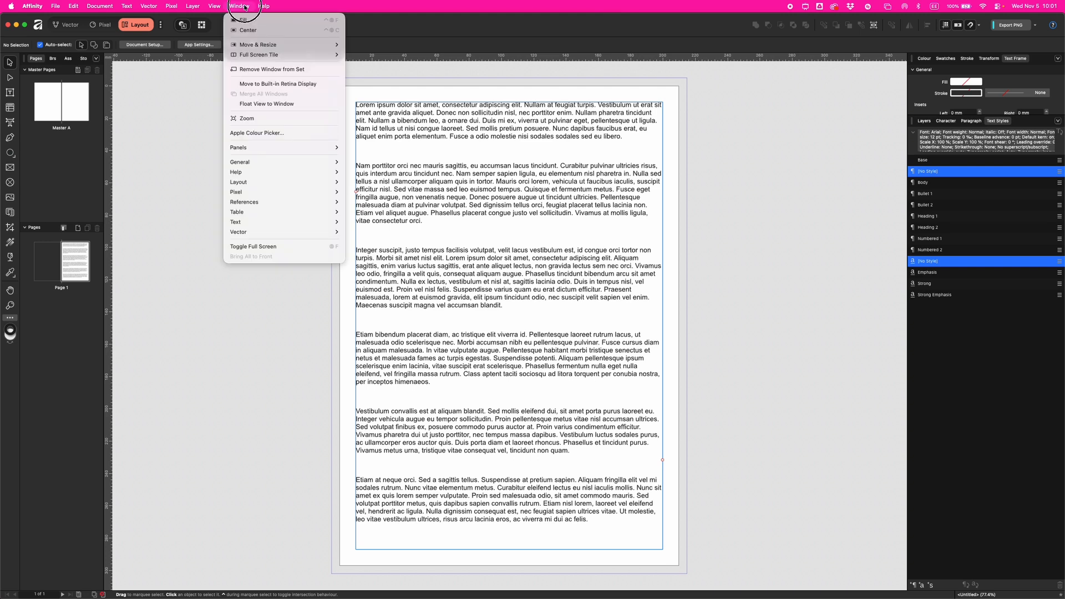
pyautogui.moveTo(281, 220)
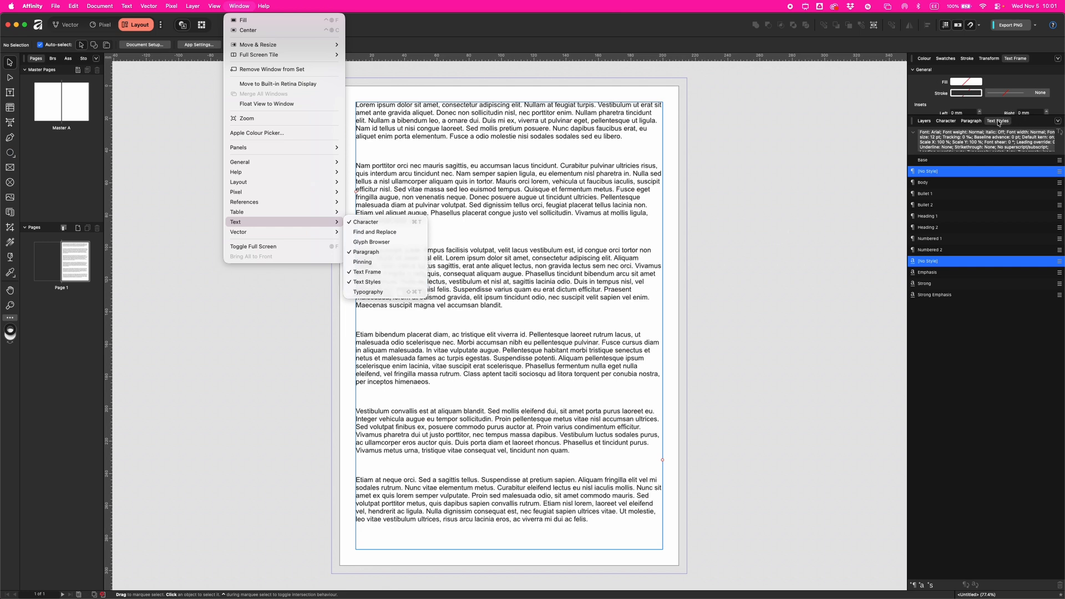
pyautogui.hotkey('ctrl', 'alt')
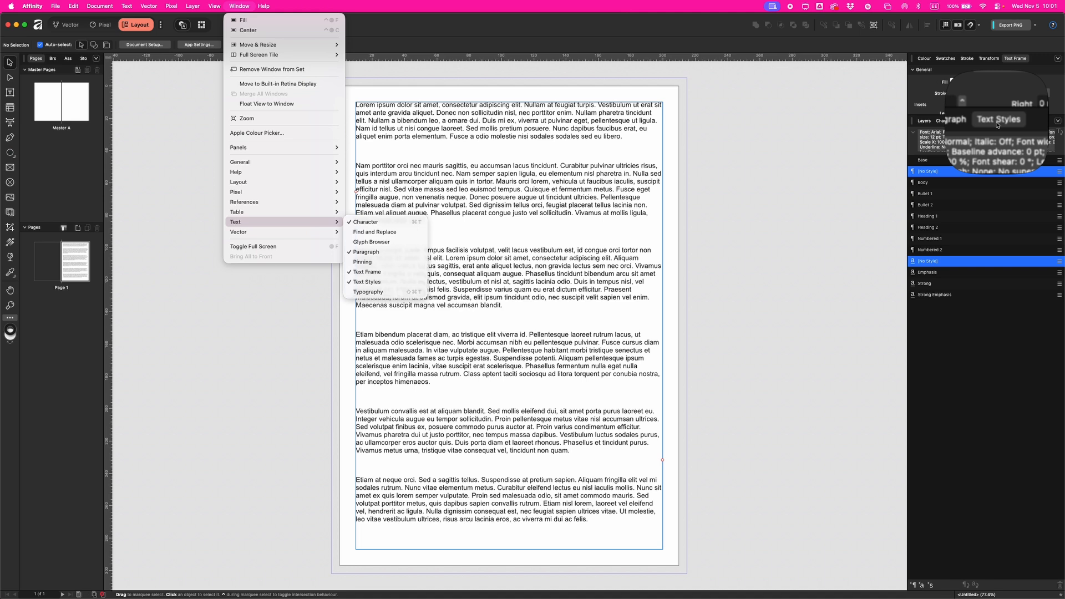
pyautogui.press('Escape')
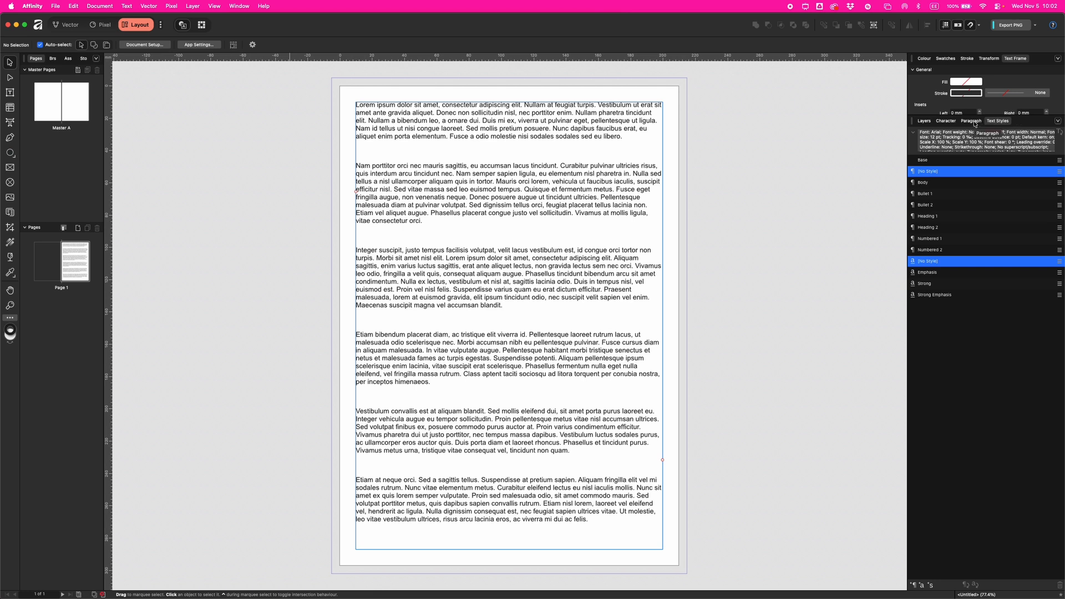
# Apply the Heading 1 paragraph style to the first paragraph of the text frame.
pyautogui.press('t')
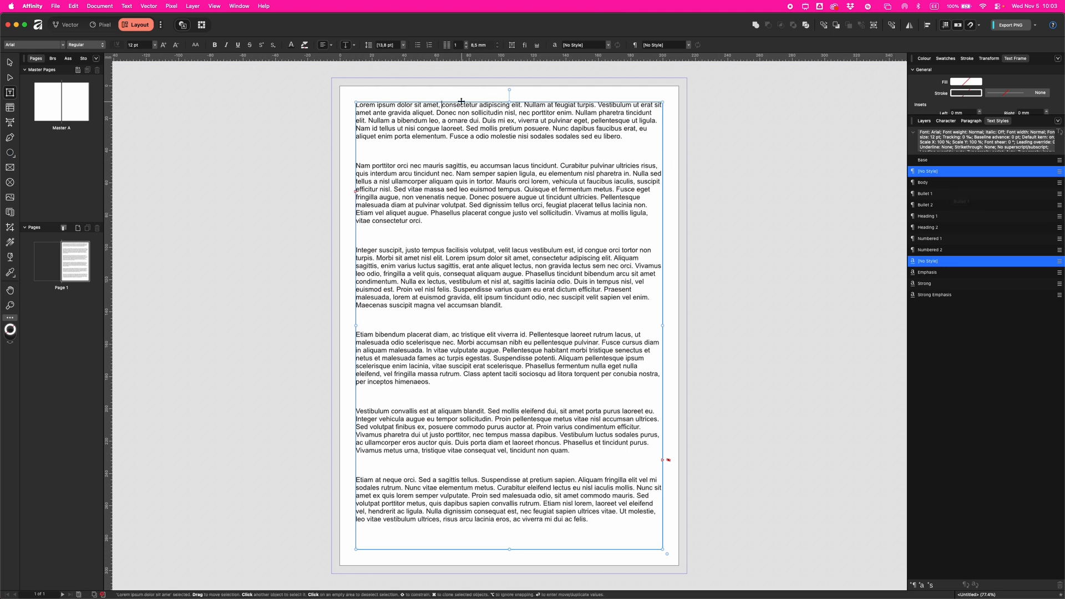
pyautogui.click(934, 217)
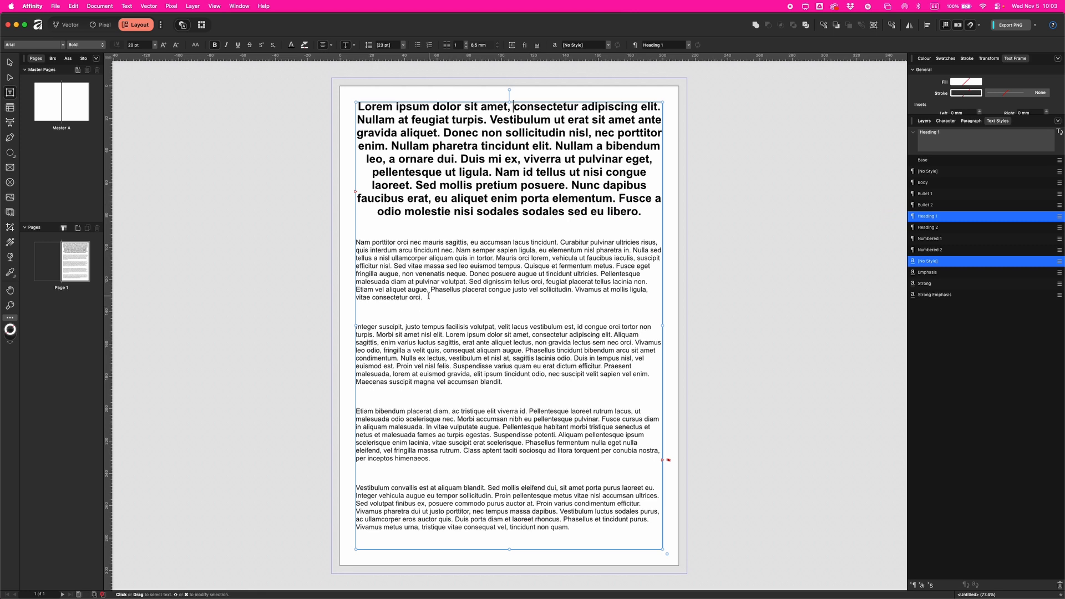
# Apply the Body paragraph style to the second paragraph and try the Emphasis and Strong character styles on it.
pyautogui.moveTo(429, 296); pyautogui.dragTo(353, 241)
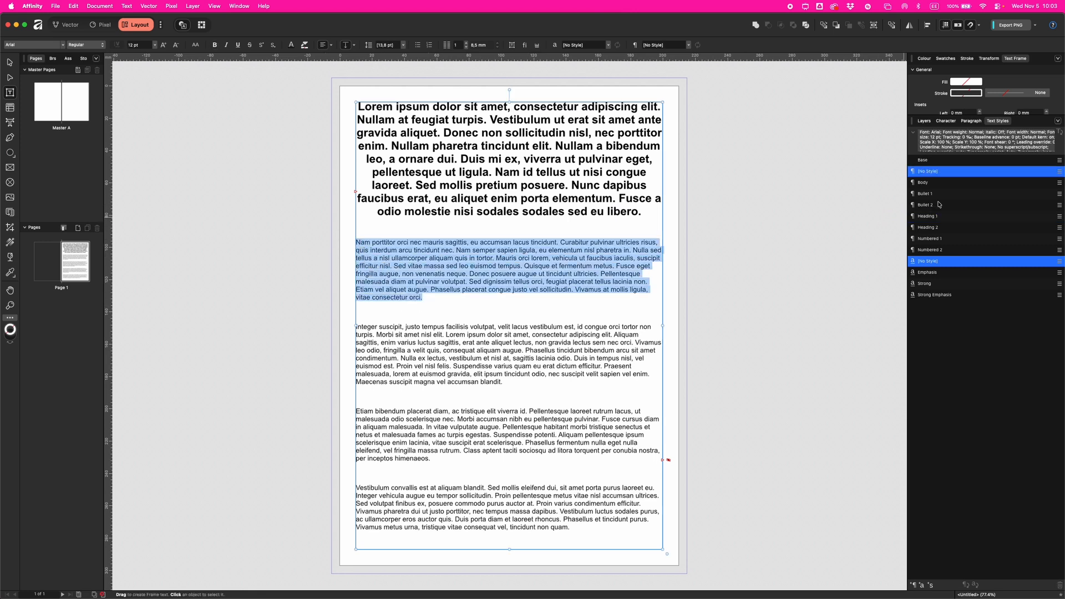
pyautogui.click(922, 183)
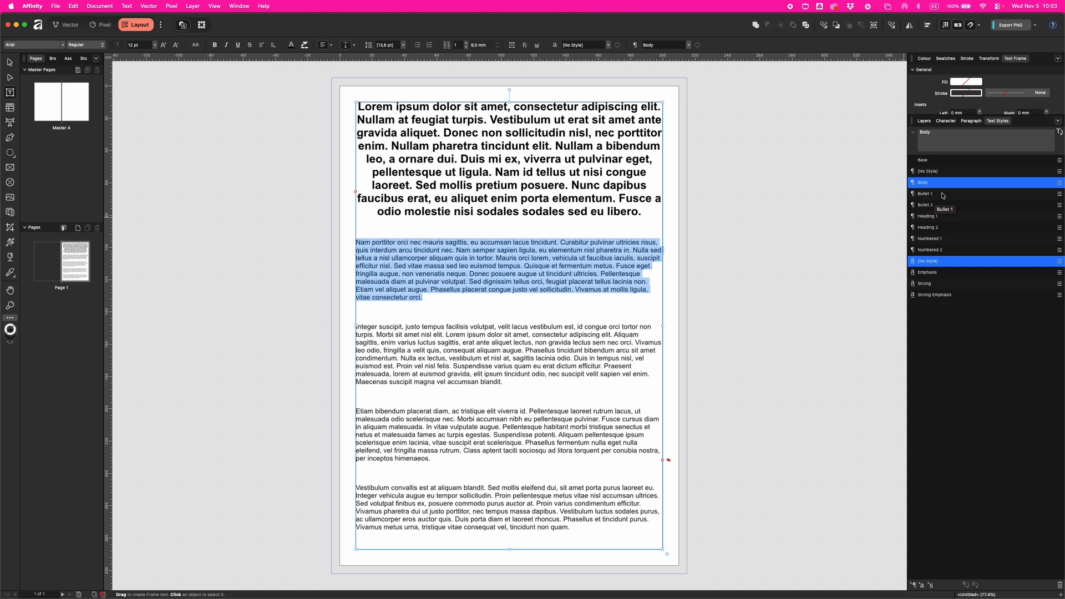
pyautogui.click(929, 274)
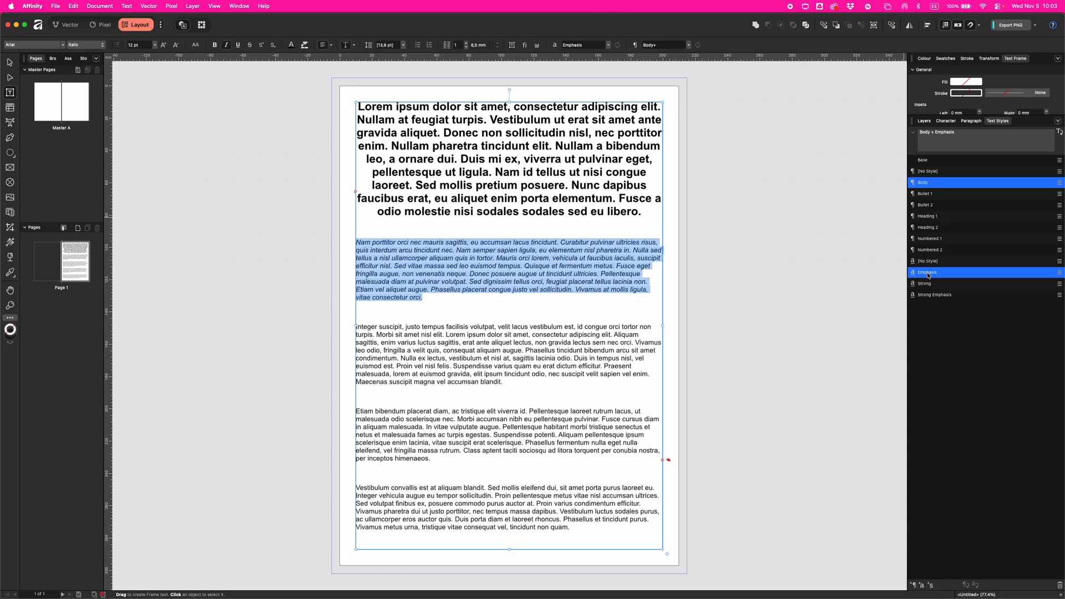
pyautogui.click(930, 285)
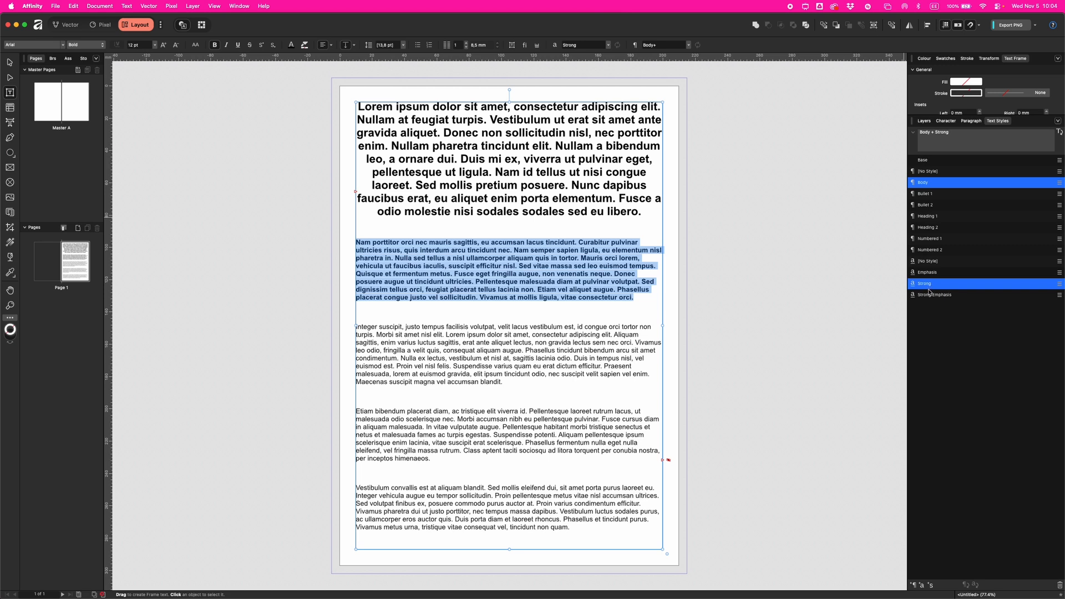
pyautogui.hotkey('ctrl', 'alt', 'm')
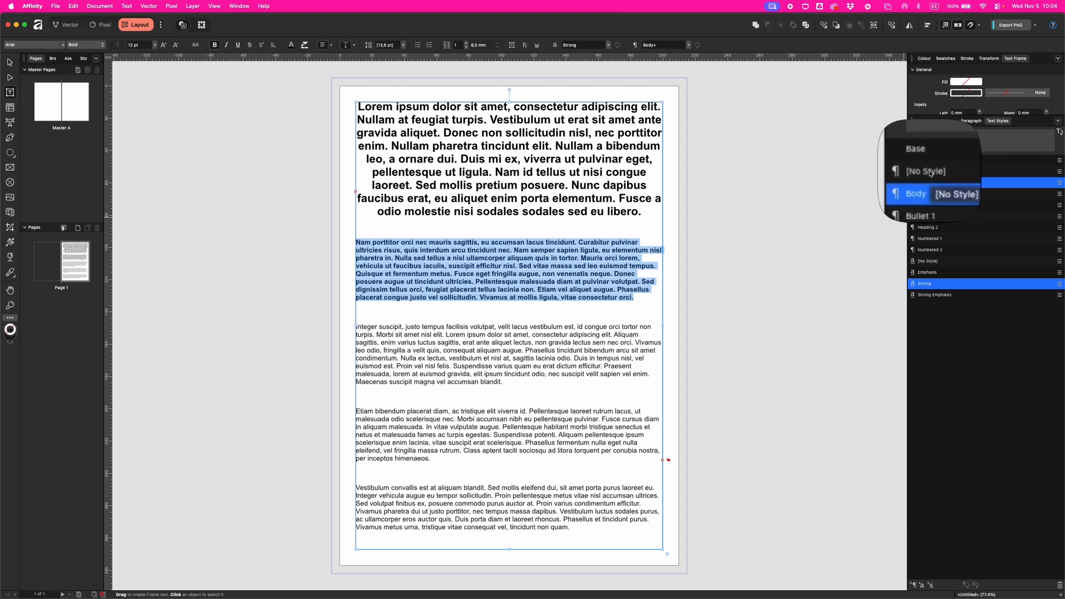
pyautogui.hotkey('ctrl', 'alt', 'm')
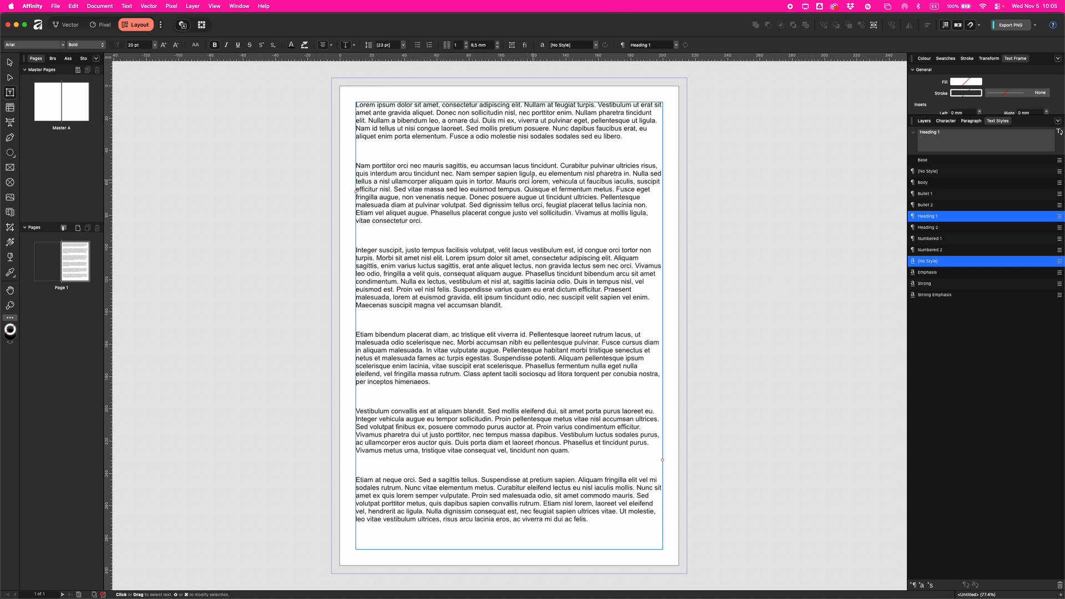
# Split the opening sentence "Lorem ipsum dolor sit amet, consectetur adipiscing elit." off into its own paragraph.
pyautogui.click(524, 104)
pyautogui.press('Return')
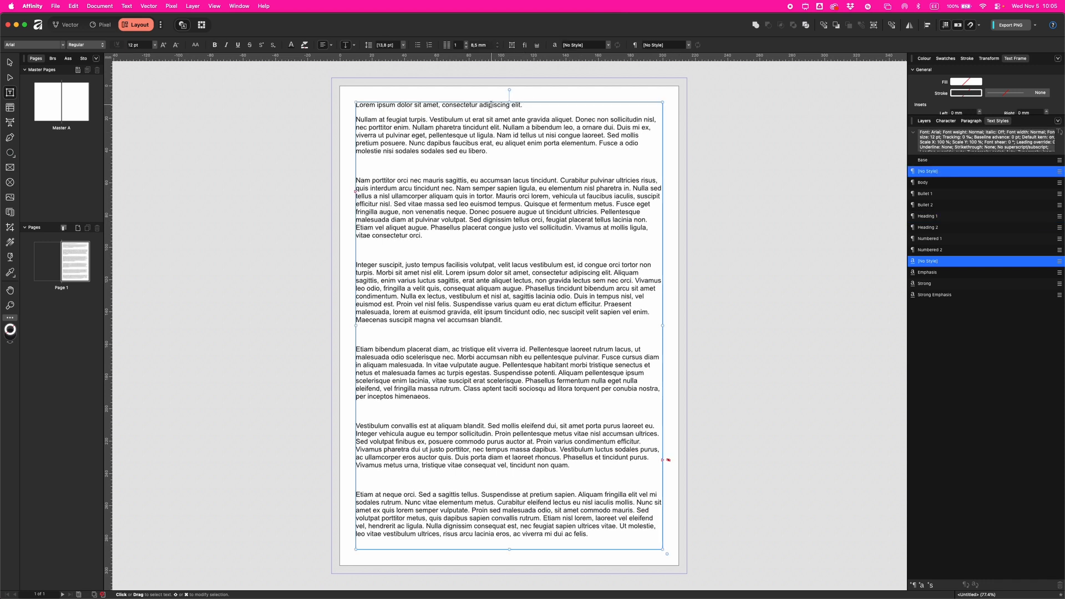
# Format the opening sentence as a headline in bold, 36 pt, with its letters converted to uppercase.
pyautogui.click(488, 105)
pyautogui.tripleClick(489, 104)
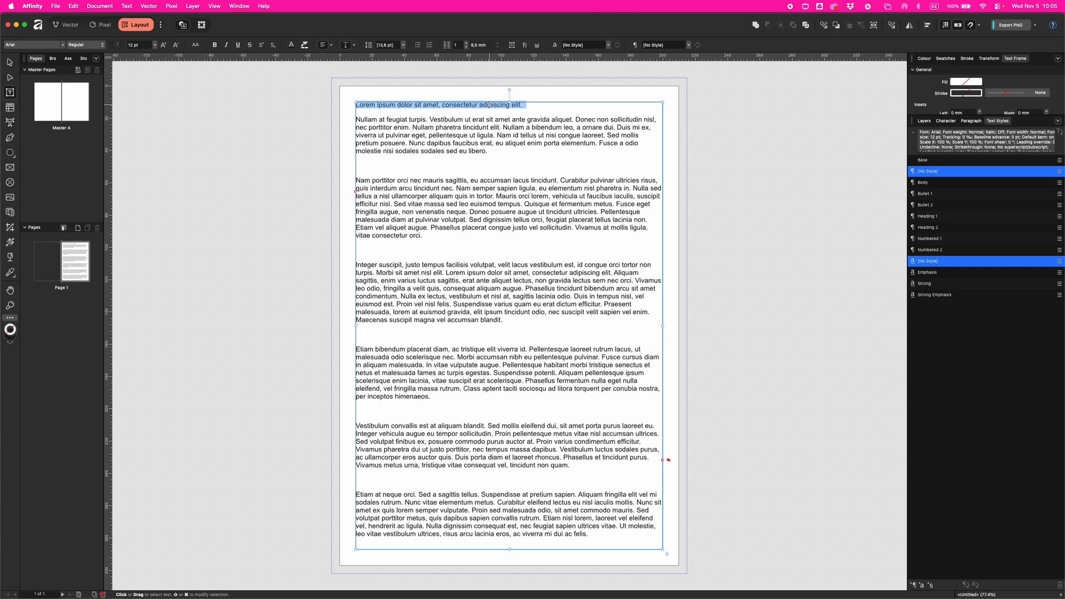
pyautogui.click(214, 45)
pyautogui.click(155, 45)
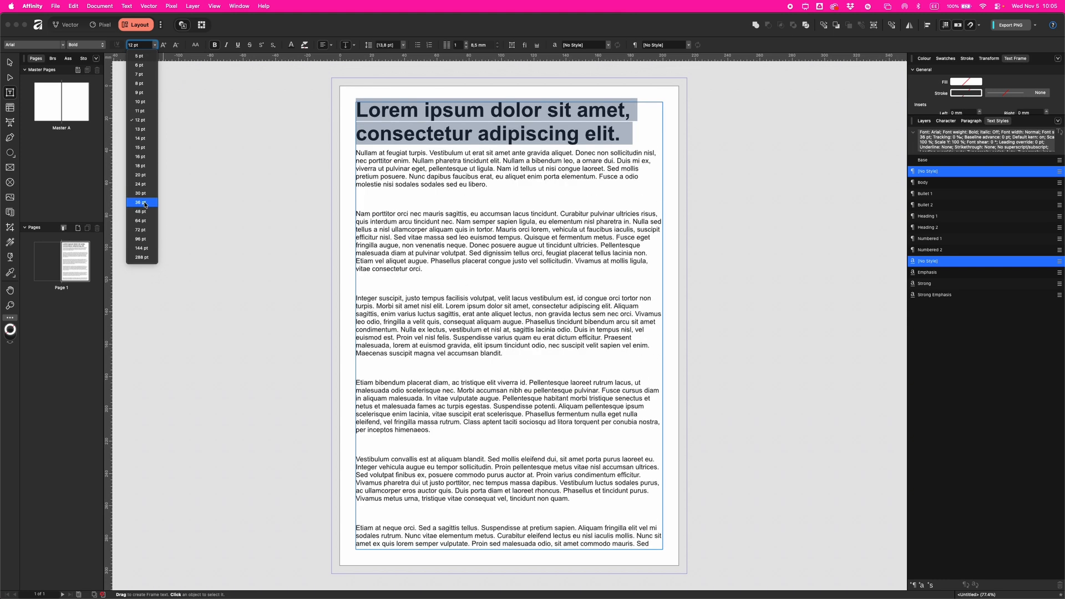
pyautogui.click(140, 202)
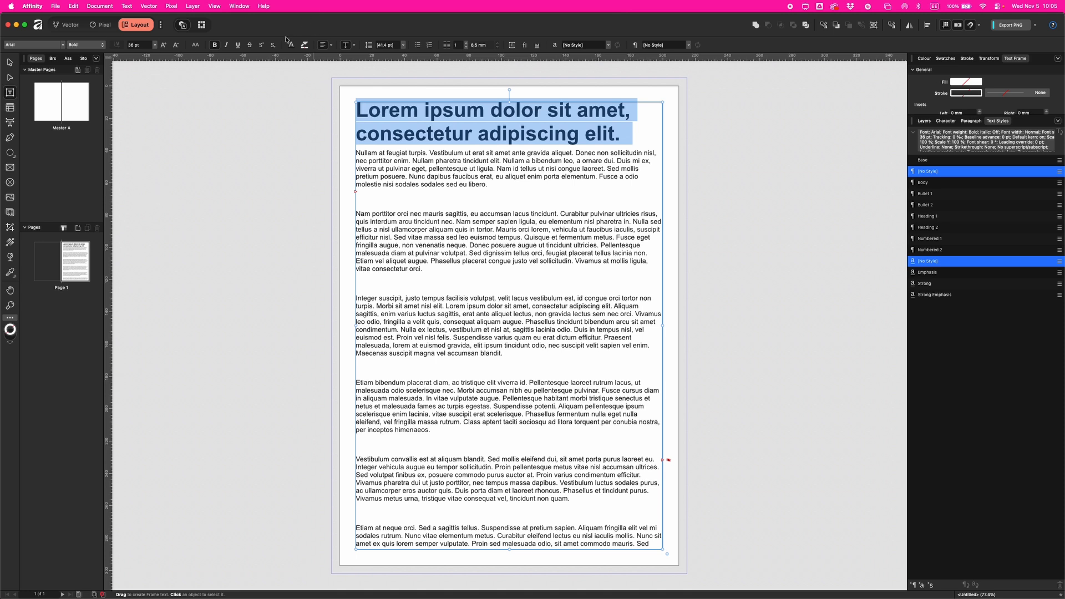
pyautogui.click(203, 46)
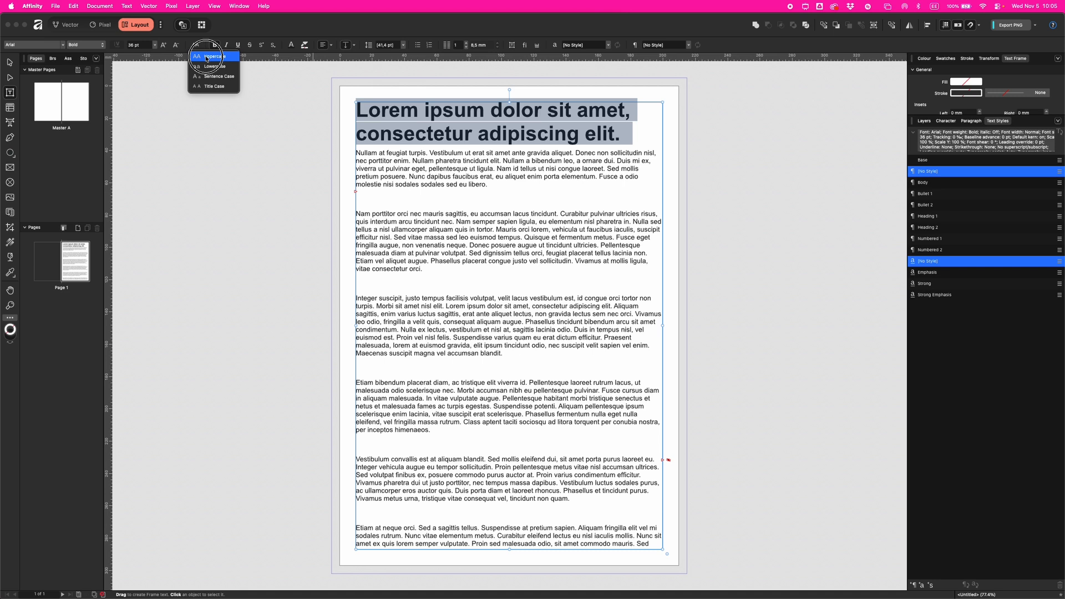
pyautogui.click(206, 57)
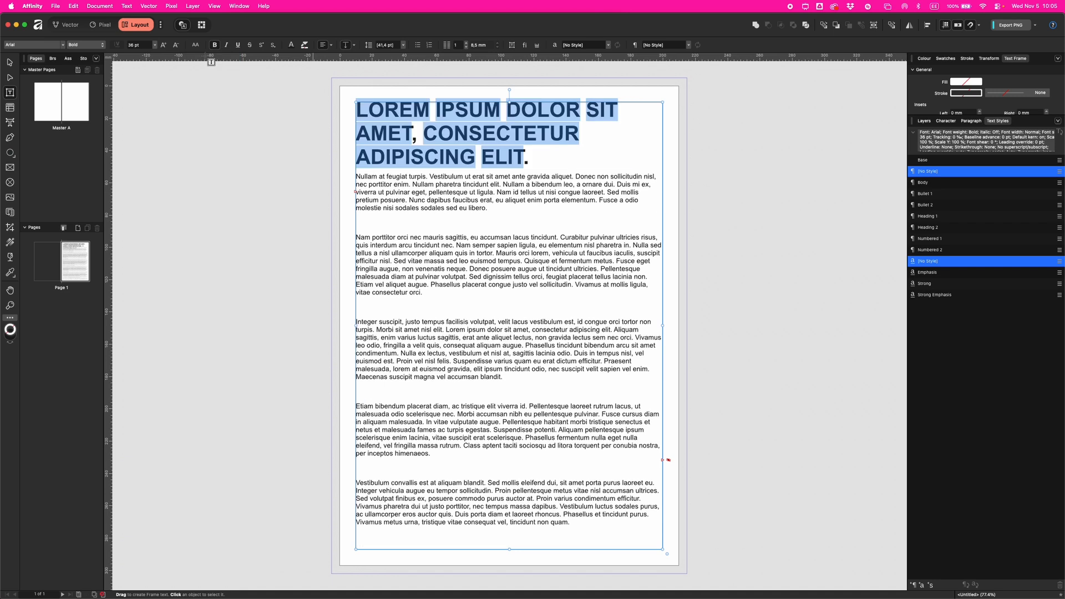
# Create a paragraph style named "My Headline" from the formatted headline, based on Heading 1.
pyautogui.click(540, 164)
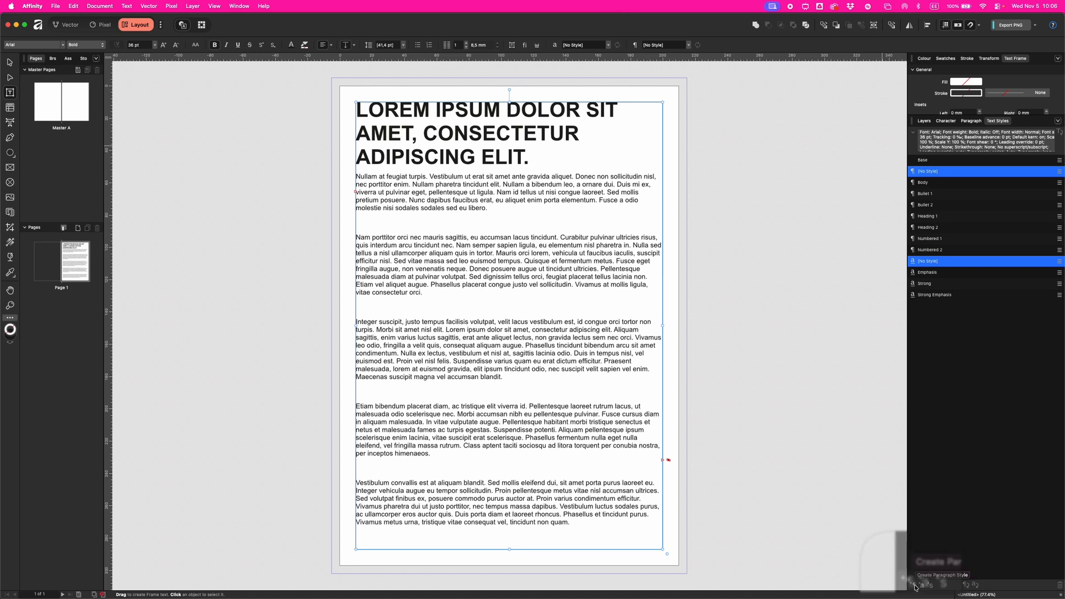
pyautogui.click(914, 586)
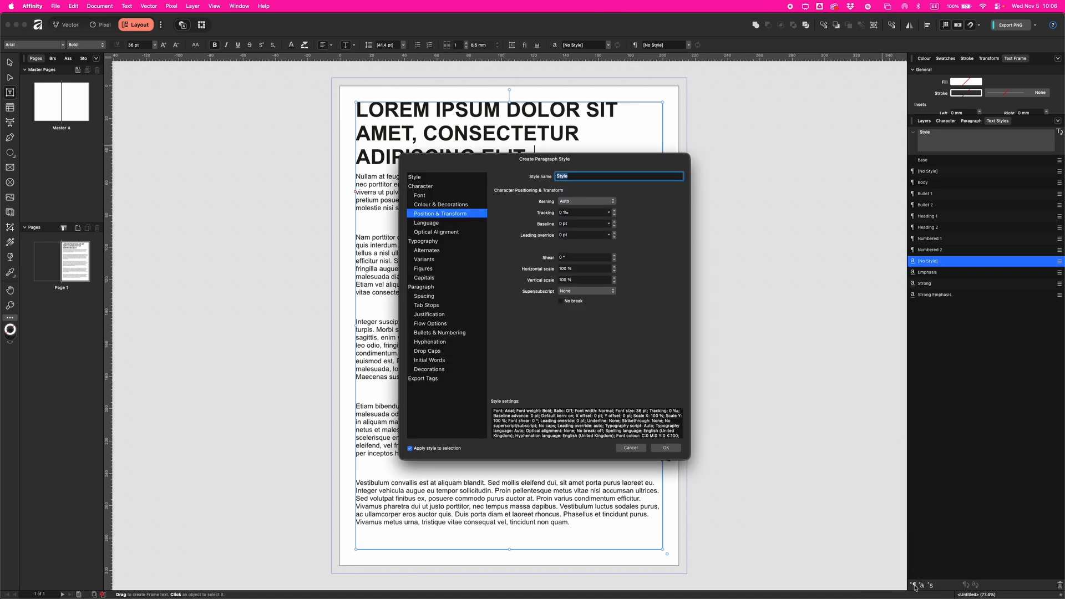
pyautogui.write('My Headlin')
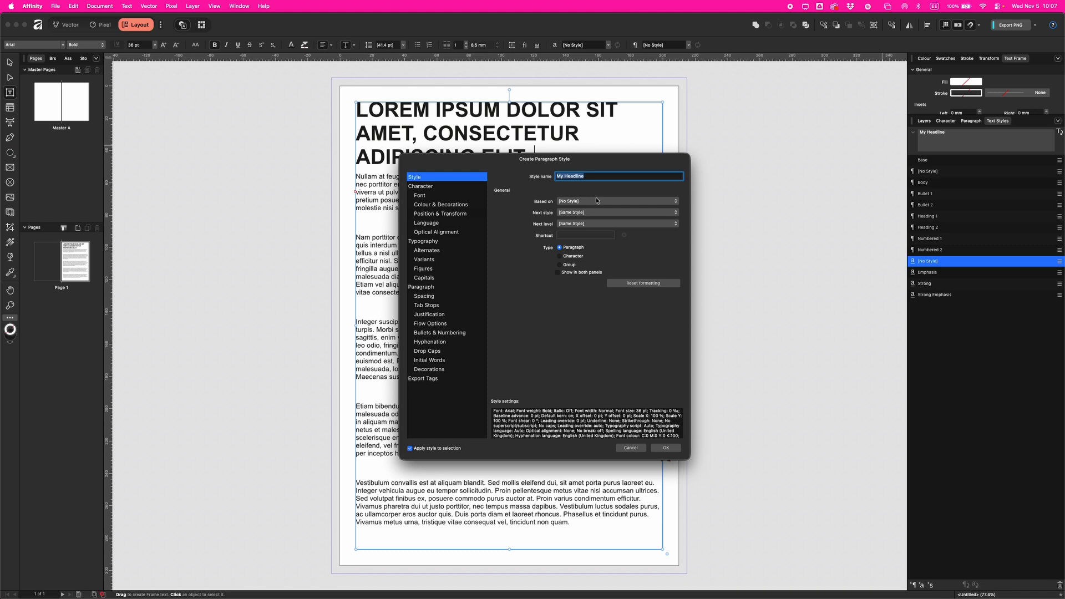
pyautogui.click(612, 203)
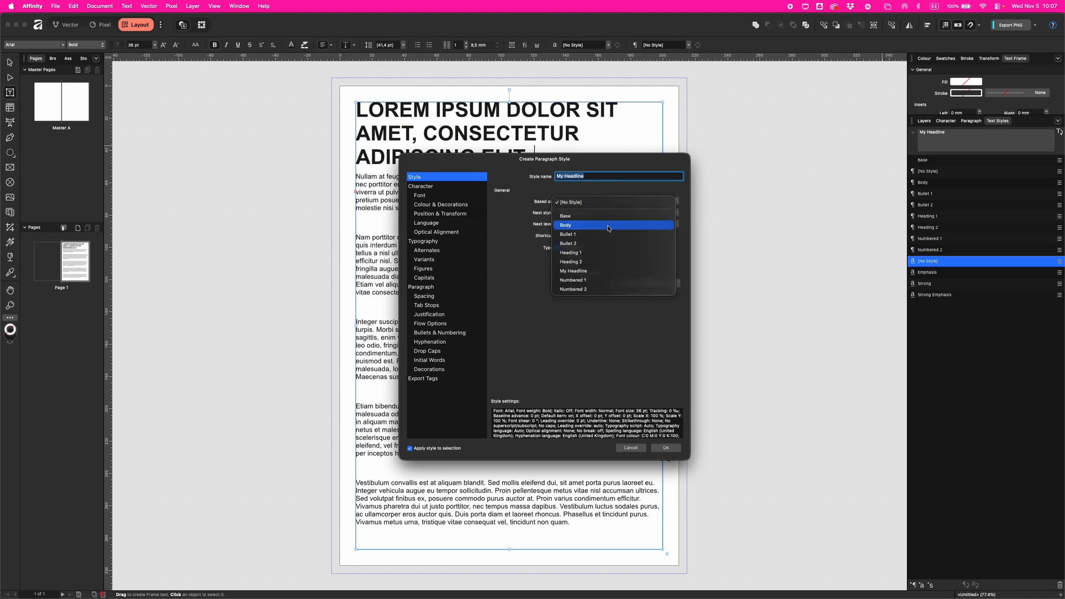
pyautogui.click(614, 201)
pyautogui.click(614, 203)
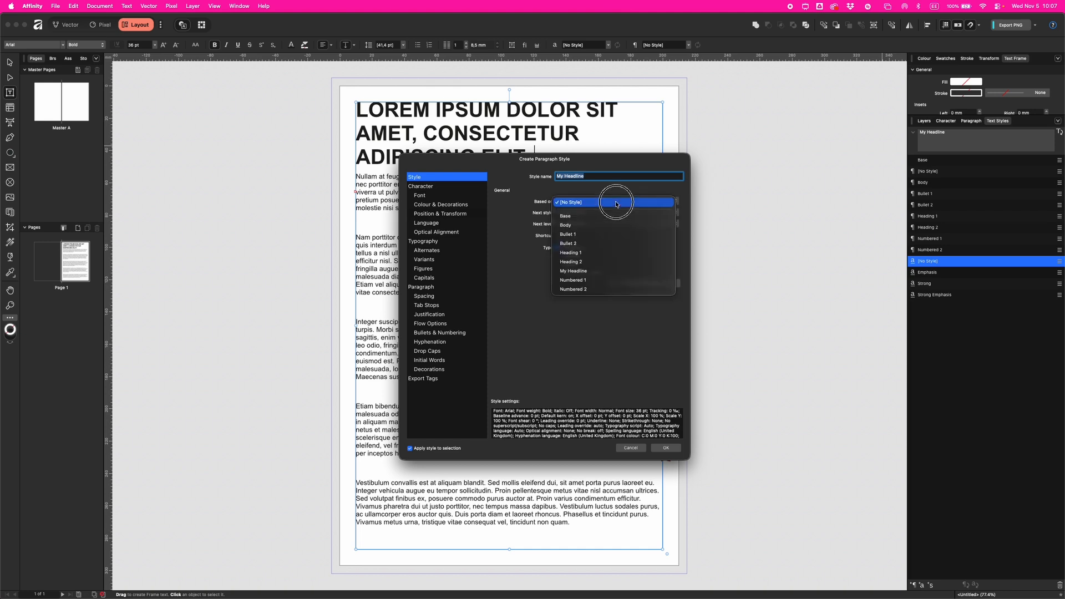
pyautogui.click(616, 253)
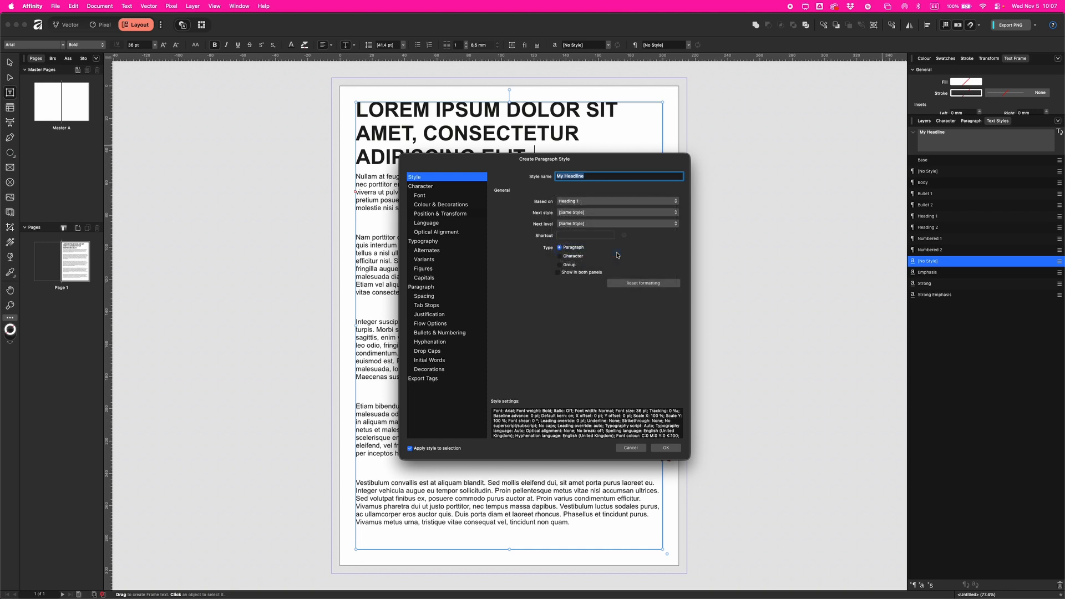
pyautogui.click(670, 449)
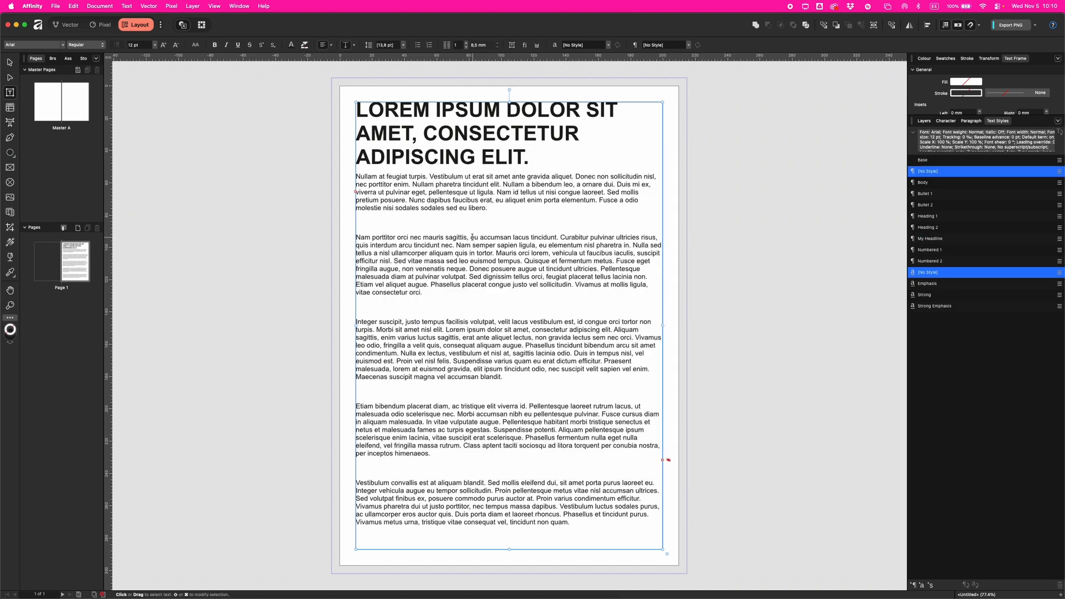
# Split "Nam porttitor orci nec mauris sagittis," off into its own paragraph and apply the My Headline style to it.
pyautogui.click(469, 237)
pyautogui.press('Return')
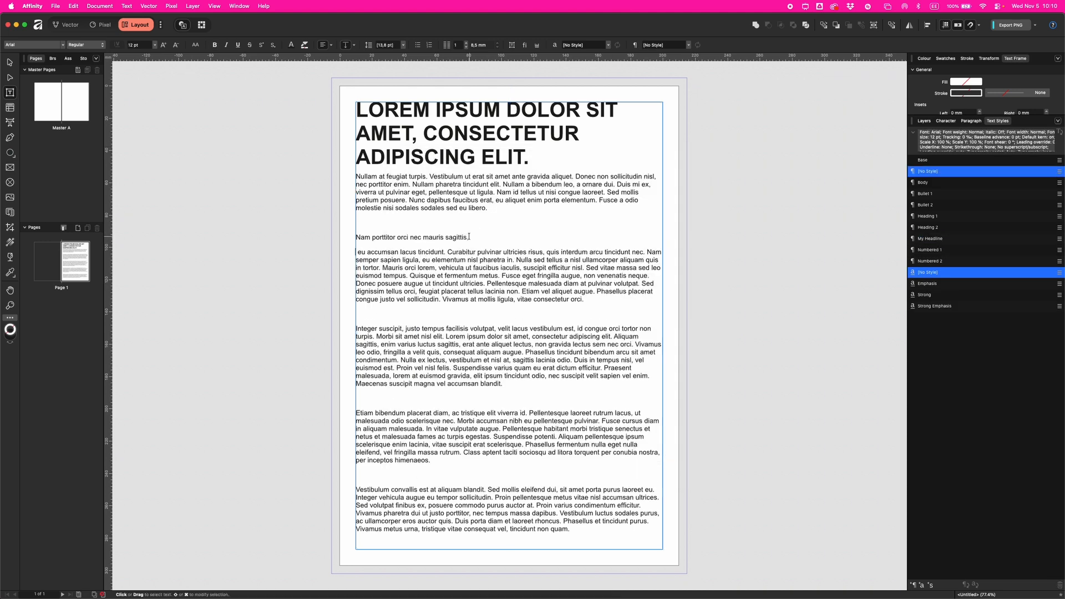
pyautogui.doubleClick(455, 237)
pyautogui.tripleClick(455, 237)
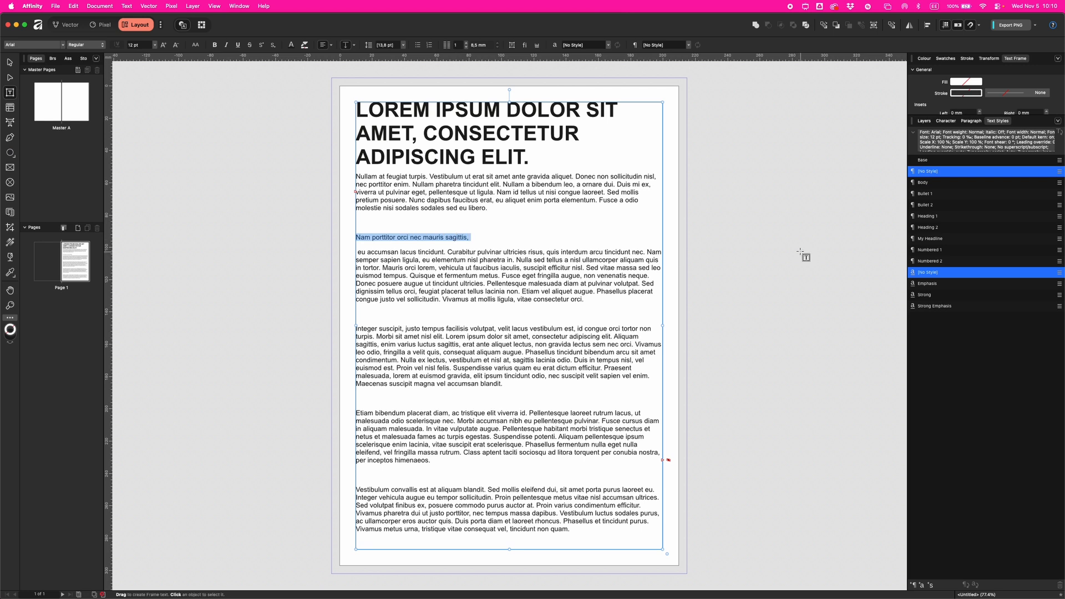
pyautogui.click(937, 240)
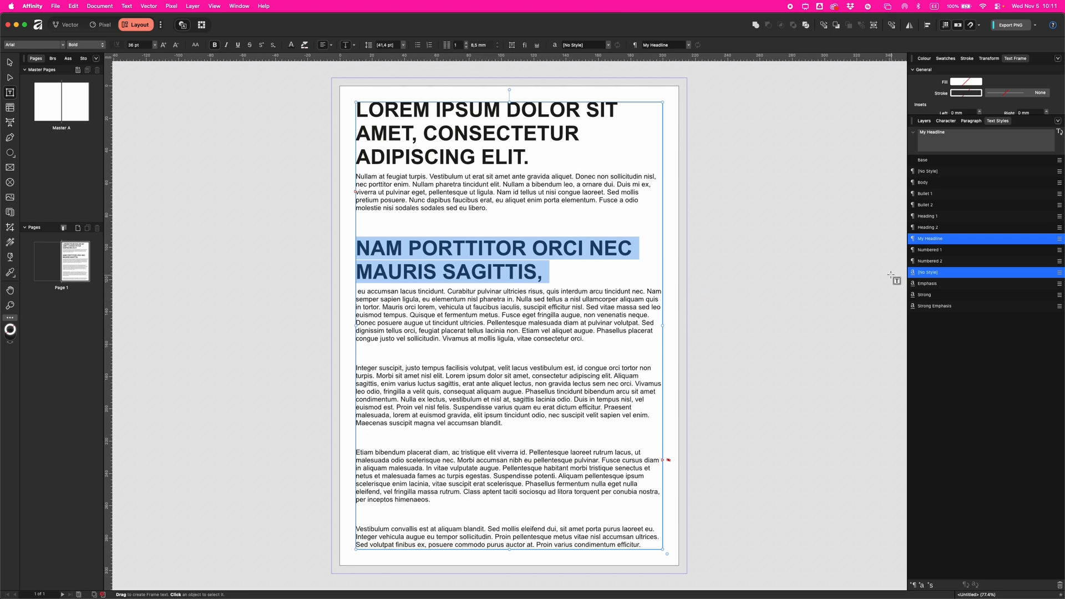
# Edit the My Headline style to use the Luxury Elegance font family.
pyautogui.doubleClick(936, 241)
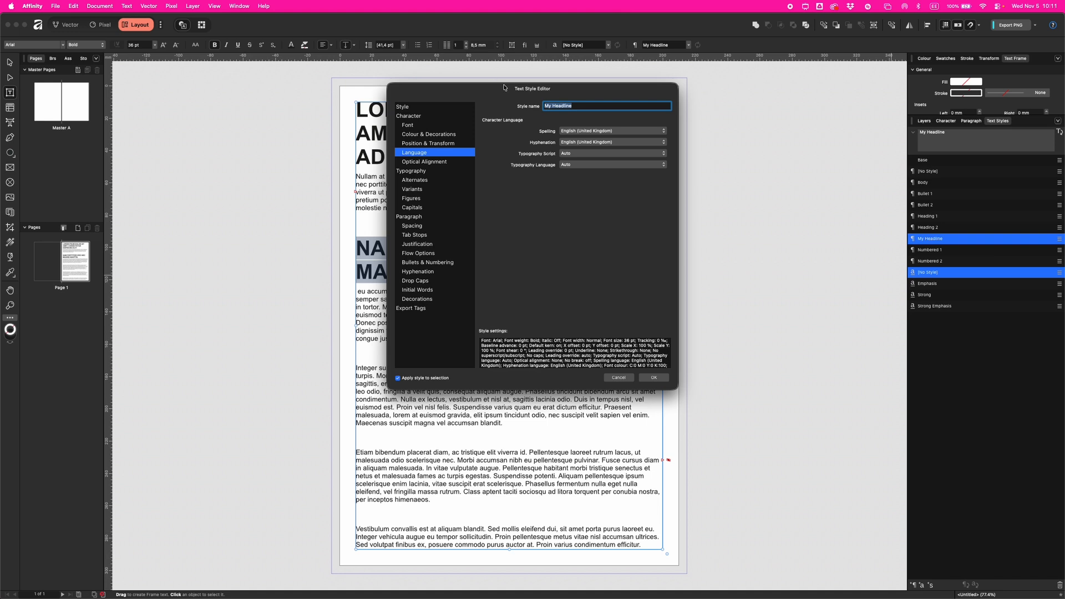
pyautogui.moveTo(493, 89); pyautogui.dragTo(644, 155)
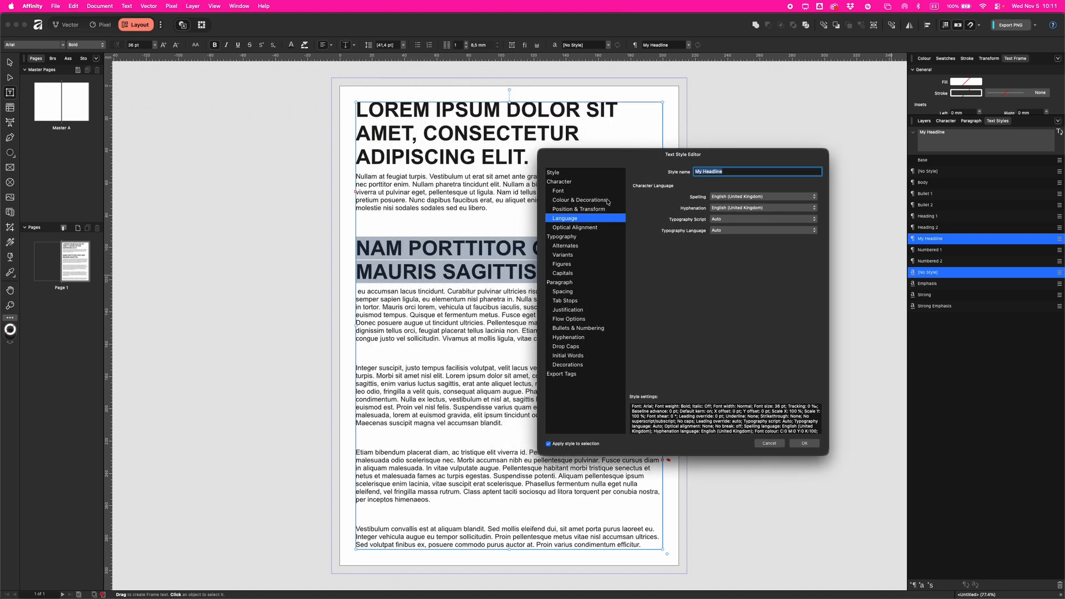
pyautogui.click(579, 192)
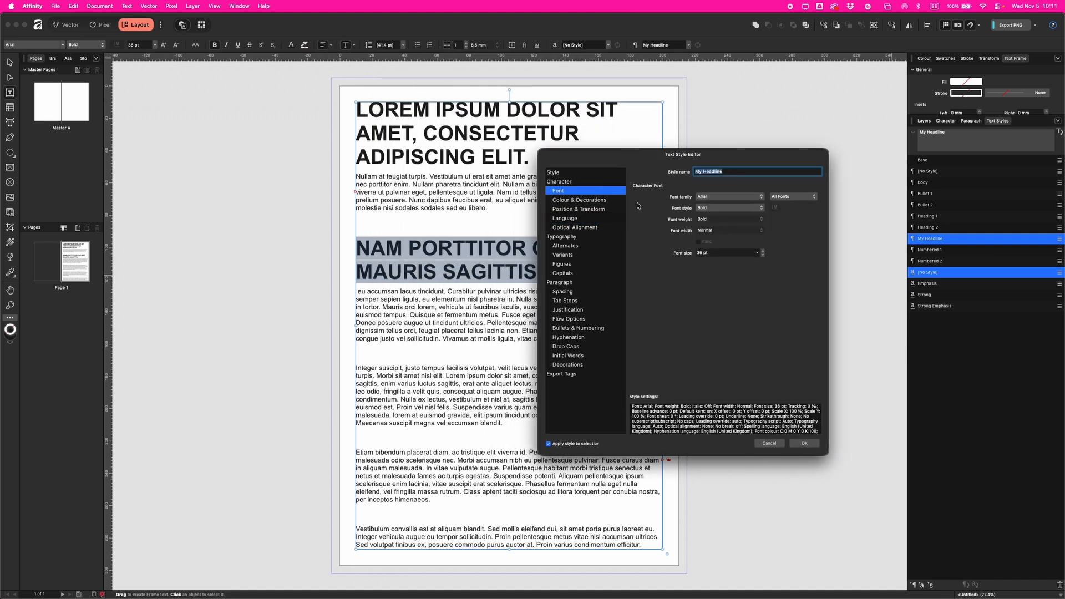
pyautogui.click(752, 198)
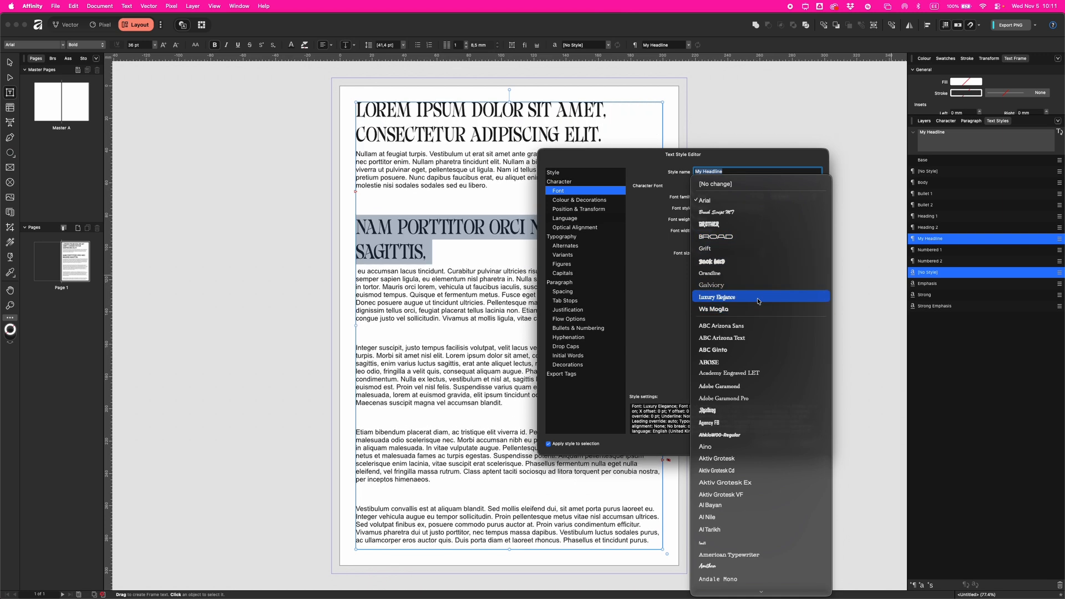
pyautogui.click(757, 298)
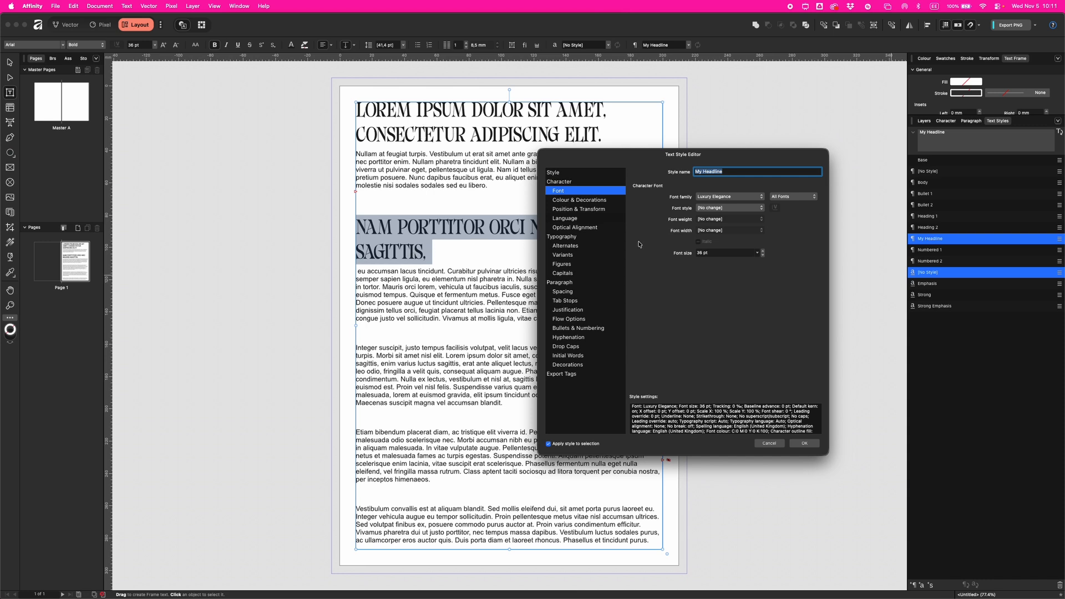
# Set the My Headline style's font colour to a magenta of about H 309, S 100, L 48.
pyautogui.click(588, 200)
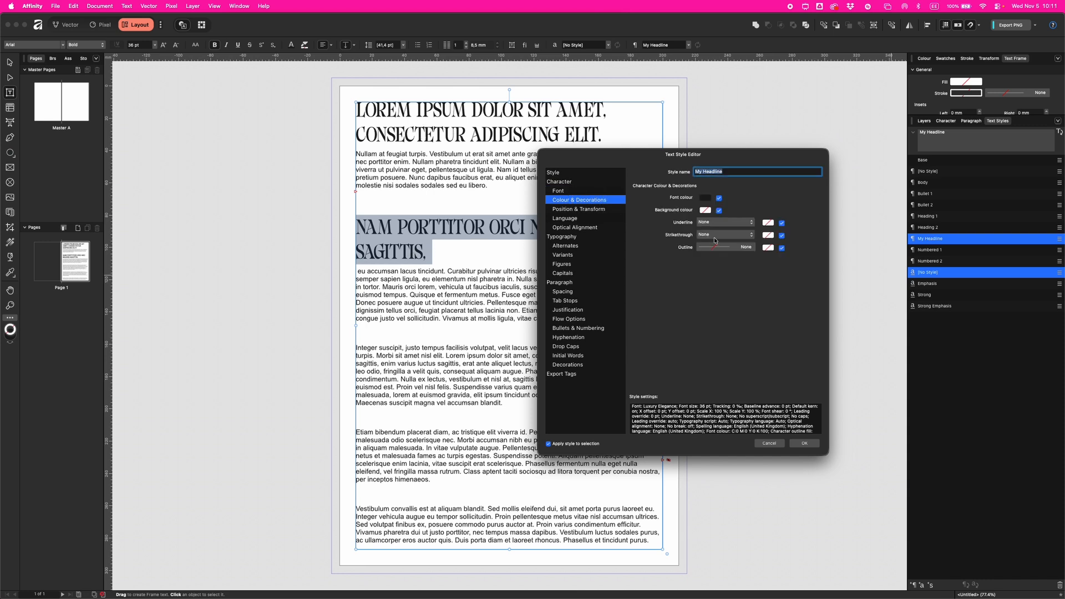
pyautogui.click(706, 199)
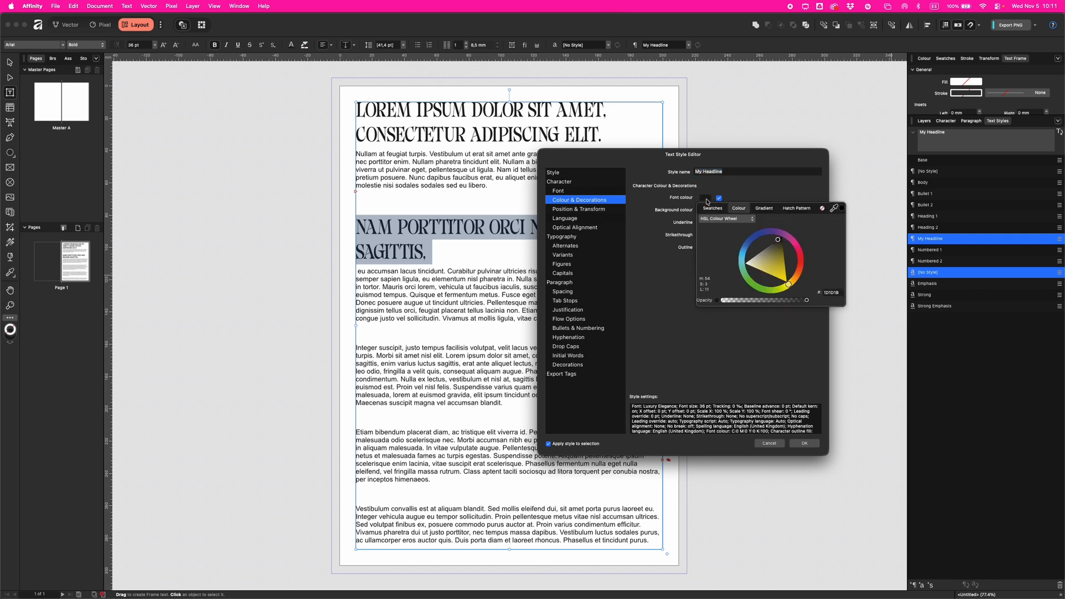
pyautogui.click(802, 263)
pyautogui.click(789, 239)
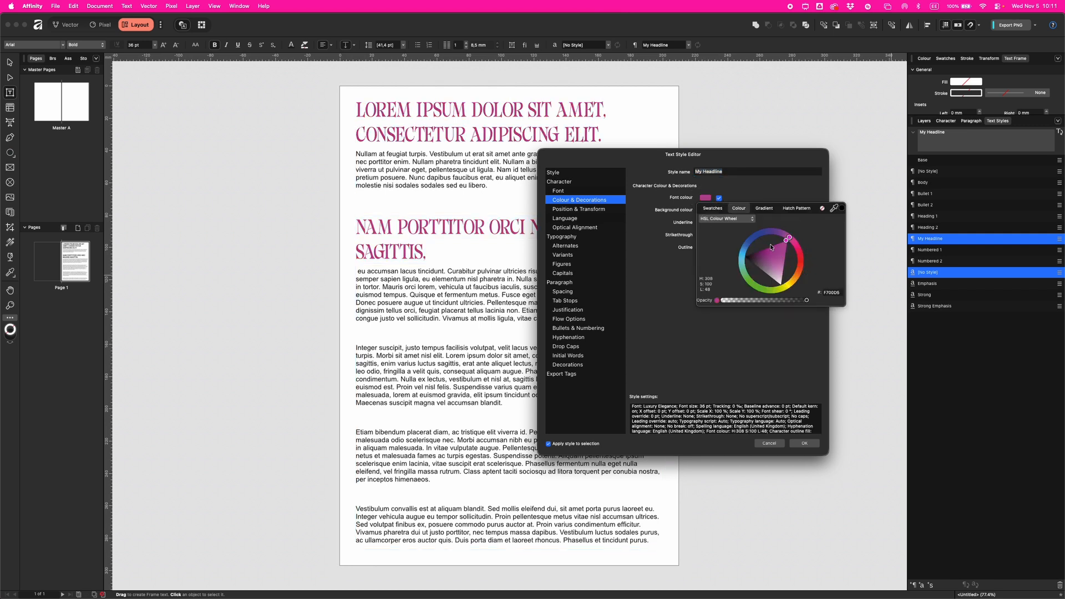
pyautogui.click(733, 191)
# Give the My Headline style a yellow background colour of about H 55, S 94, L 50.
pyautogui.click(705, 210)
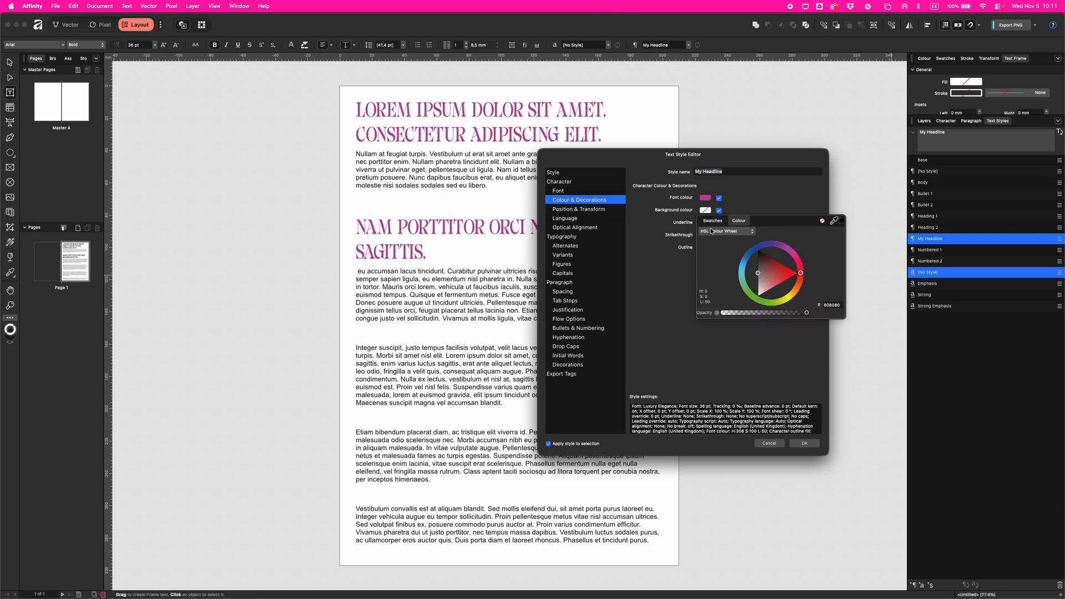
pyautogui.click(790, 294)
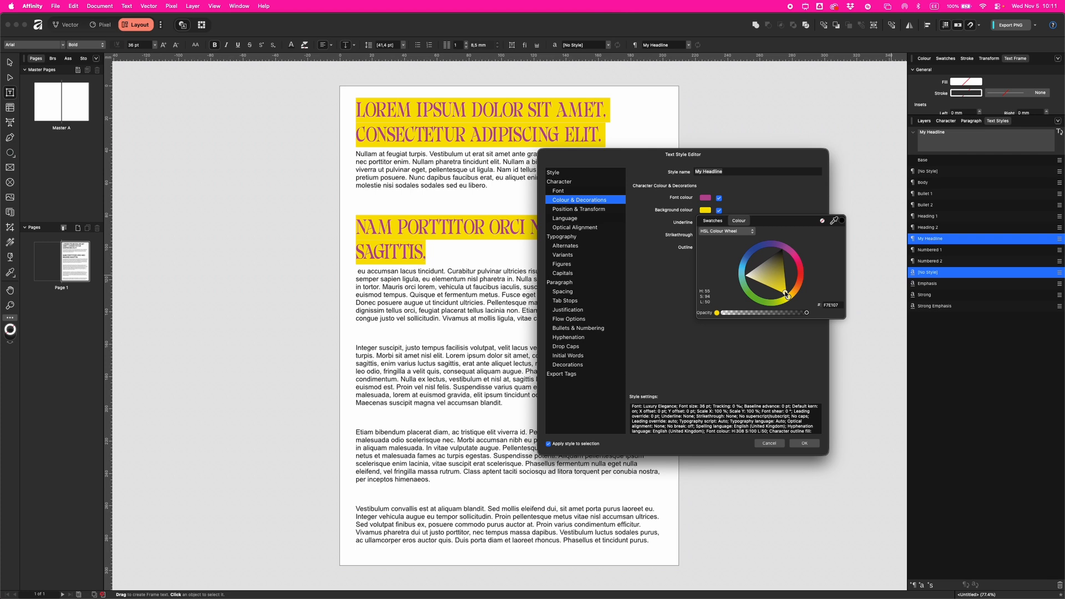
pyautogui.click(793, 392)
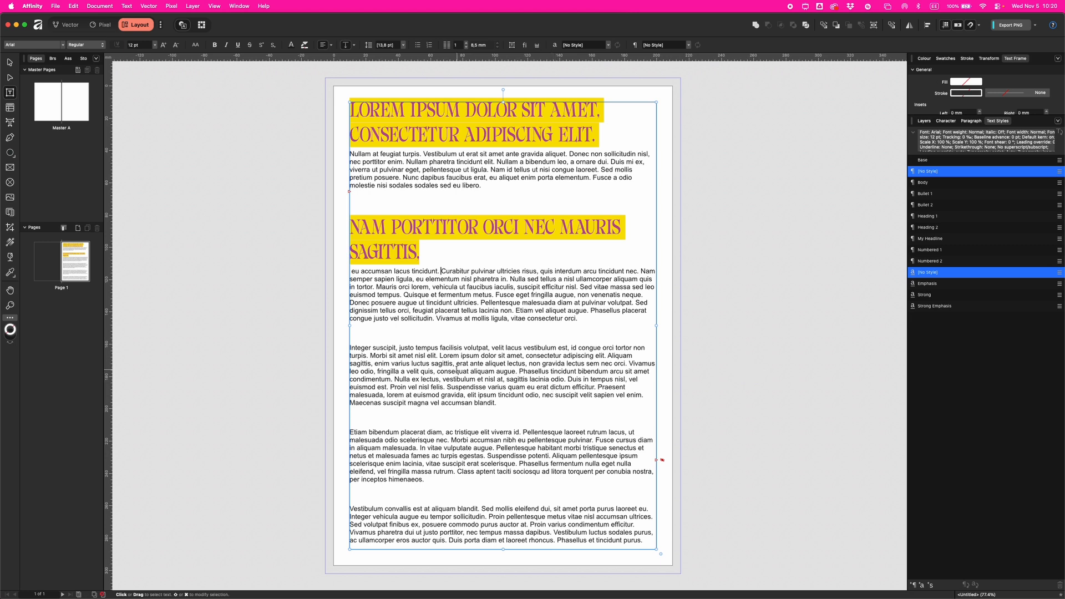
# Start a character style named "Highlight" from the words "Integer suscipit, justo", using the Back Wild font family.
pyautogui.click(351, 347)
pyautogui.moveTo(351, 348); pyautogui.dragTo(414, 348)
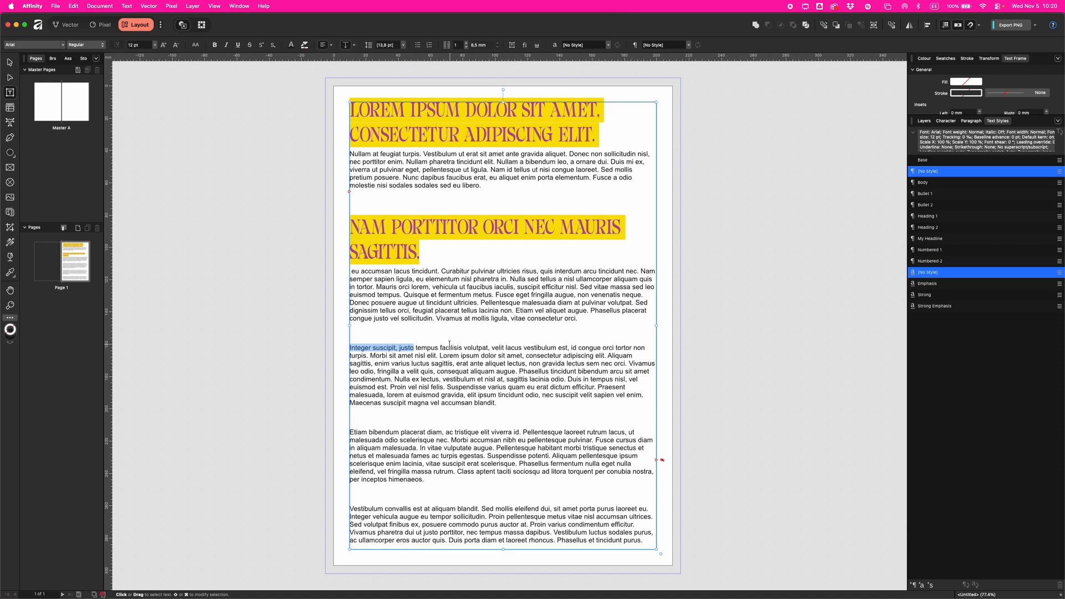
pyautogui.click(922, 587)
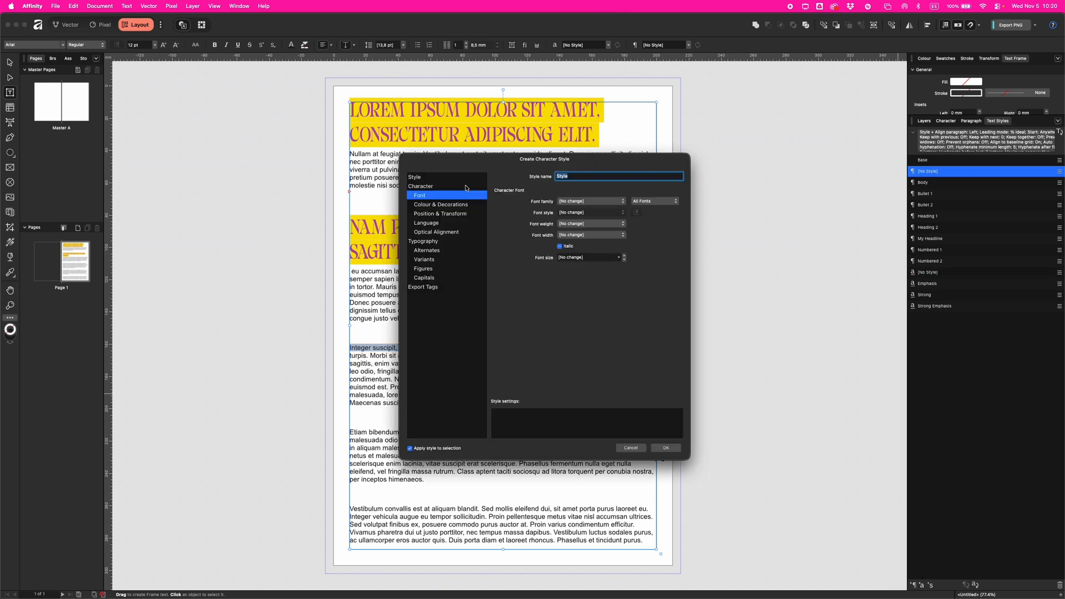
pyautogui.moveTo(518, 163); pyautogui.dragTo(657, 158)
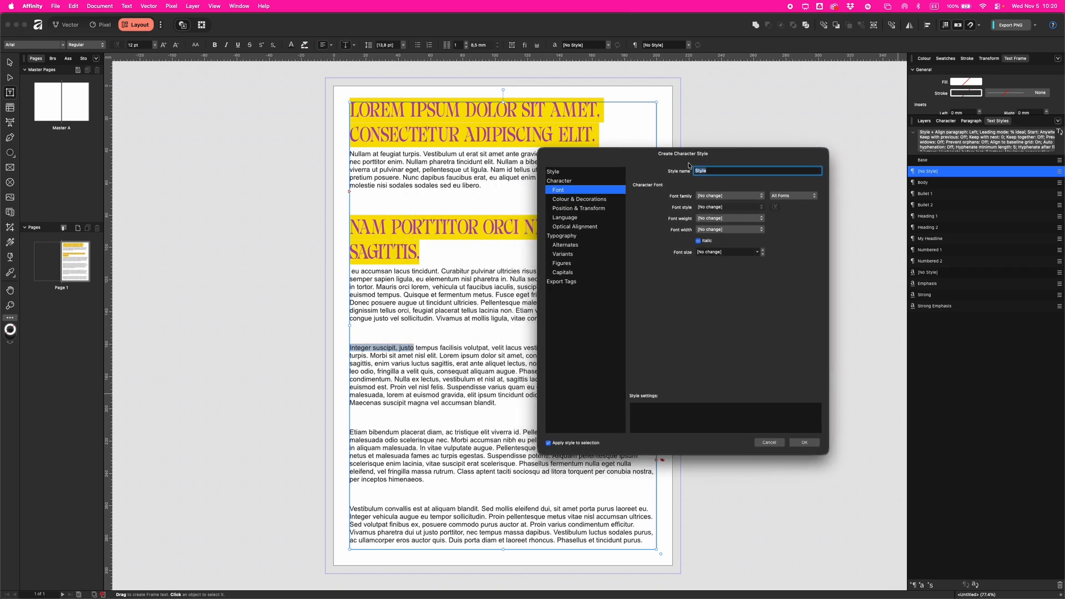
pyautogui.write('Highlight')
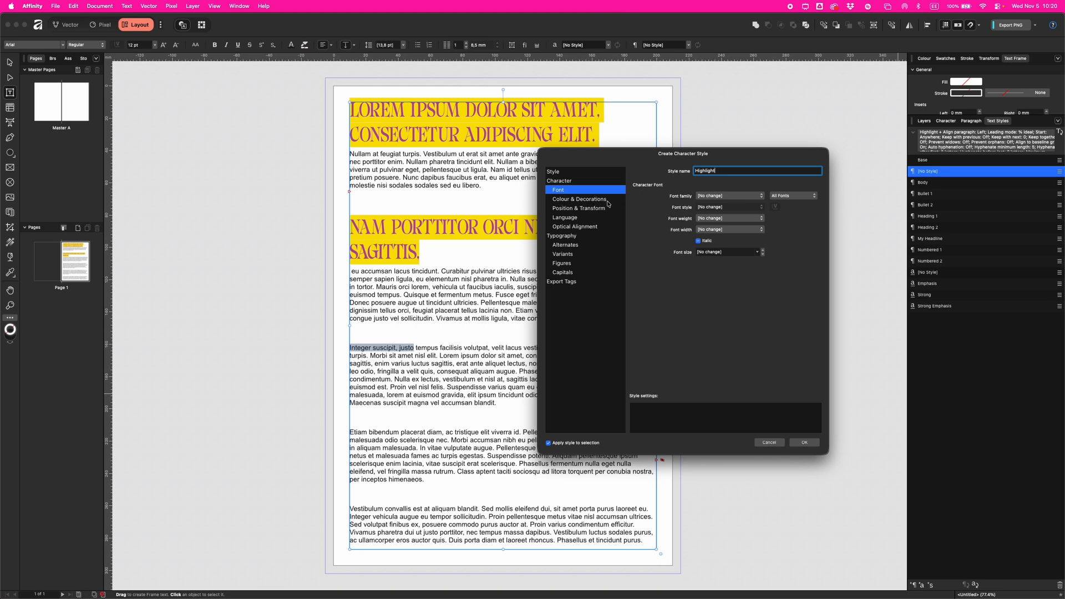
pyautogui.click(716, 197)
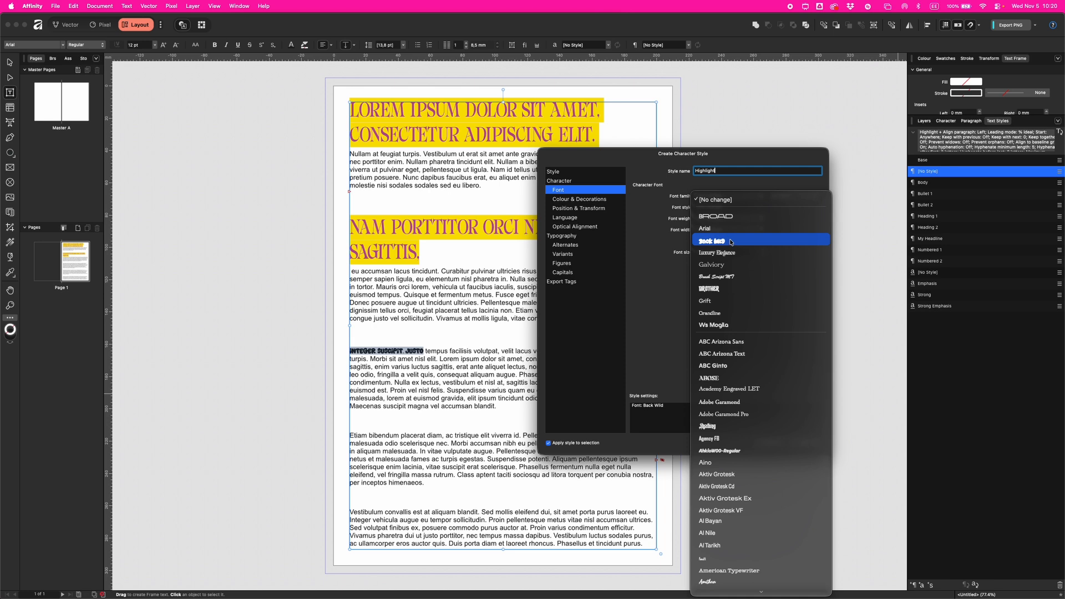
pyautogui.click(722, 241)
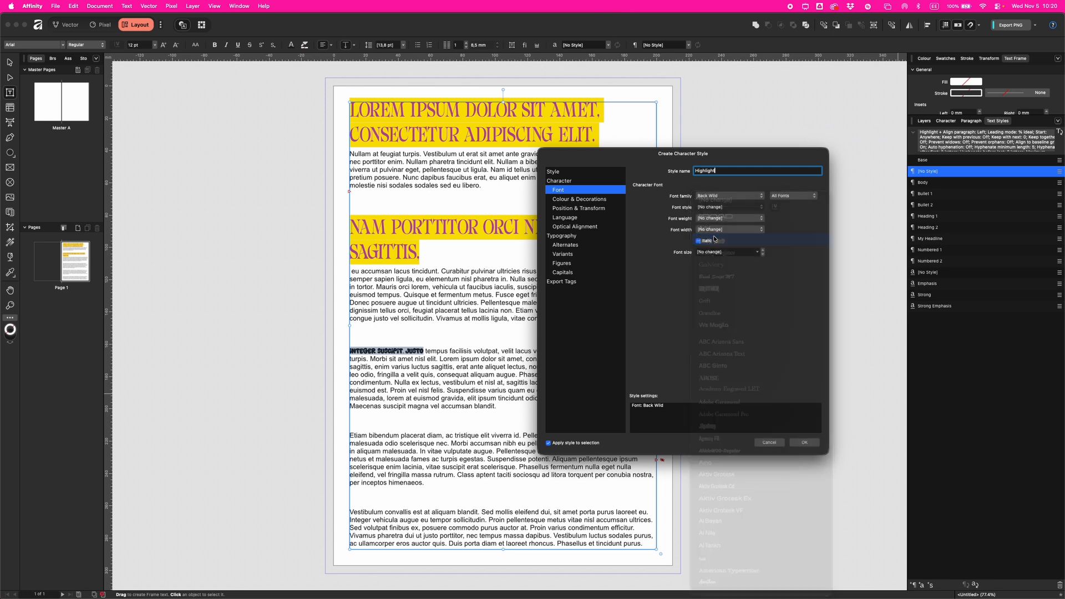
# Set the Highlight style's font colour to pure red (H 0, S 100, L 50).
pyautogui.click(580, 200)
pyautogui.click(706, 197)
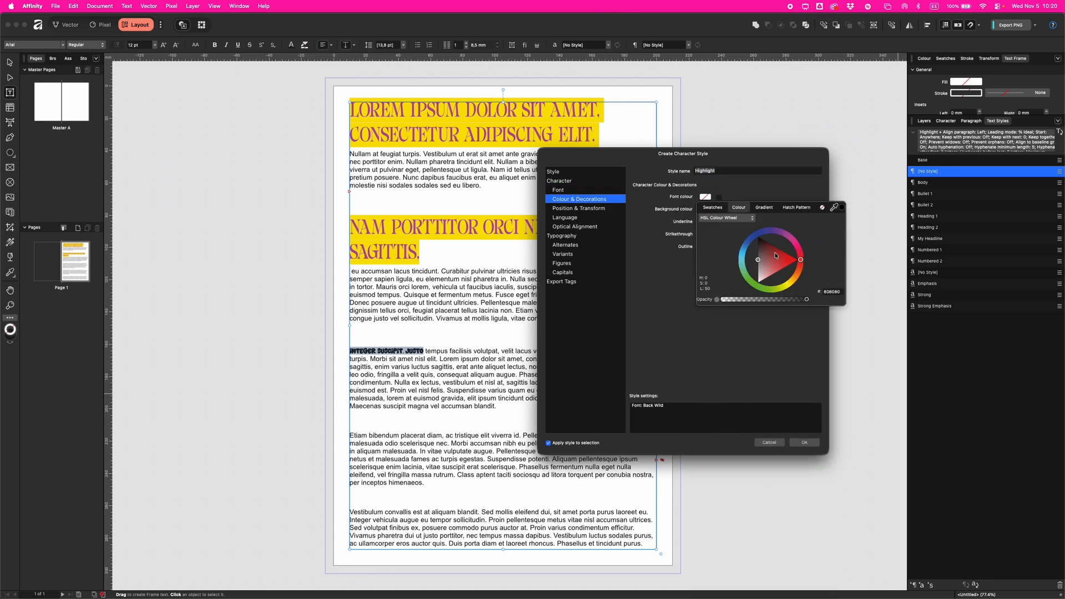
pyautogui.moveTo(775, 256); pyautogui.dragTo(799, 259)
pyautogui.click(730, 195)
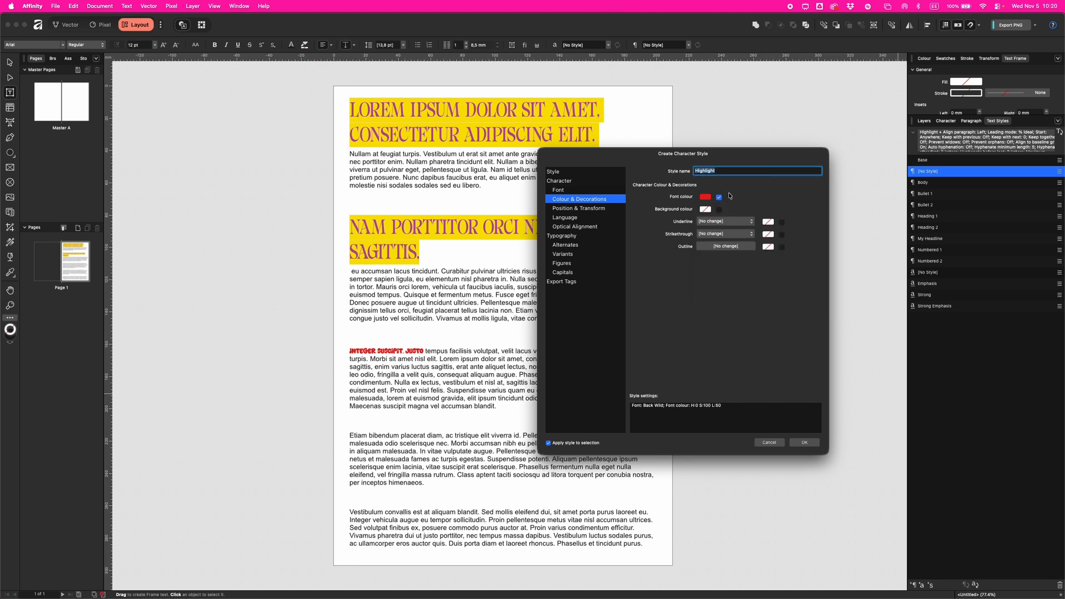
# Set the Highlight style's background colour to yellow (H 60, S 100, L 50) and finish creating the style.
pyautogui.click(706, 209)
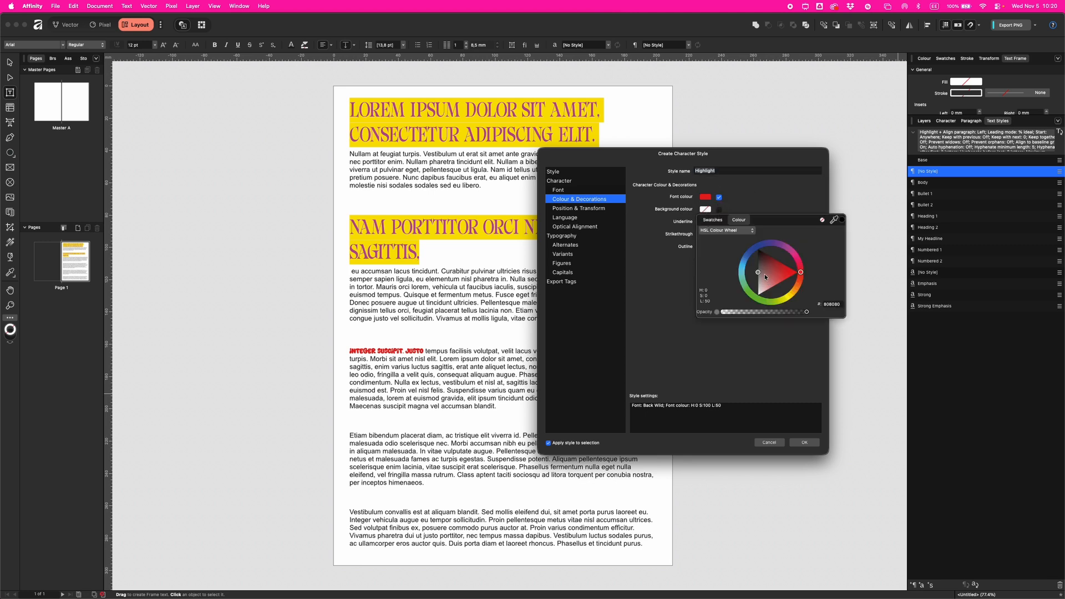
pyautogui.moveTo(767, 278); pyautogui.dragTo(756, 298)
pyautogui.click(785, 297)
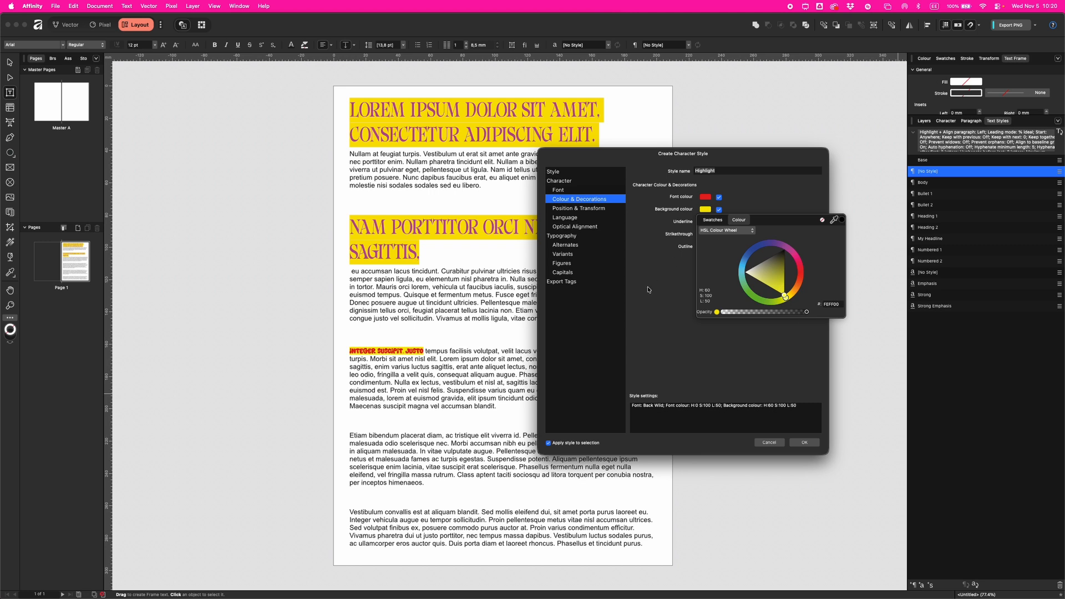
pyautogui.click(668, 234)
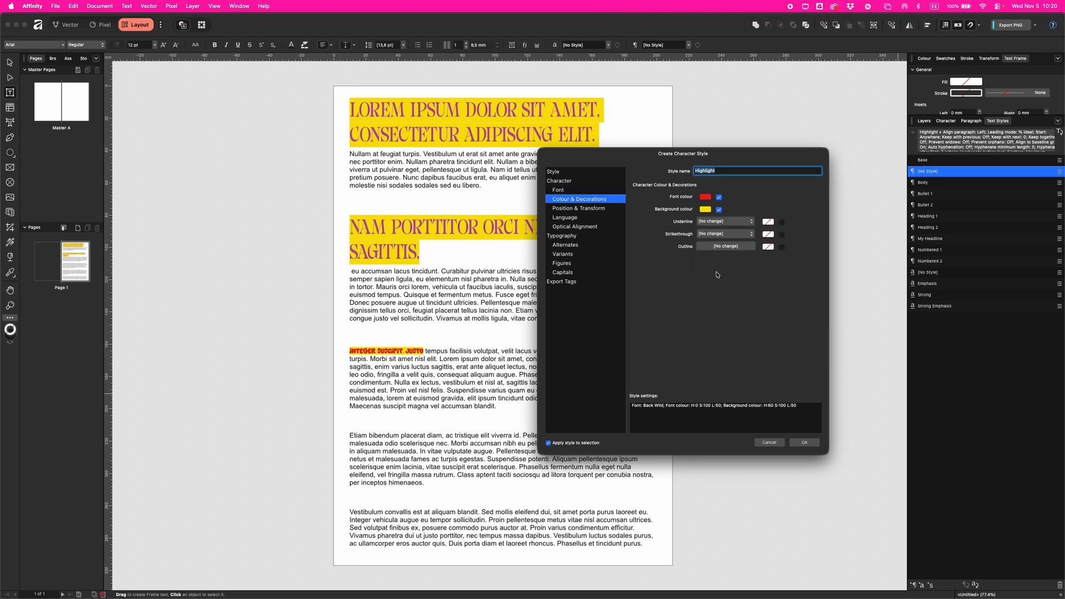
pyautogui.click(805, 443)
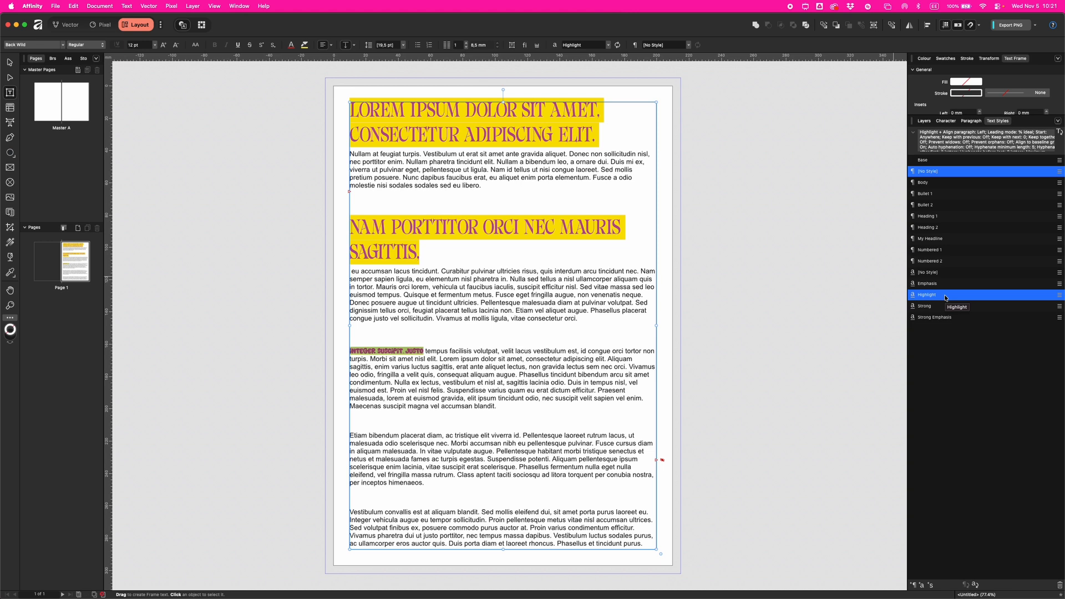
# Apply the Highlight character style to three short passages: "a non. Etiam vel", "nisl at, sagittis" and "entesque habitant mo".
pyautogui.moveTo(495, 310); pyautogui.dragTo(544, 308)
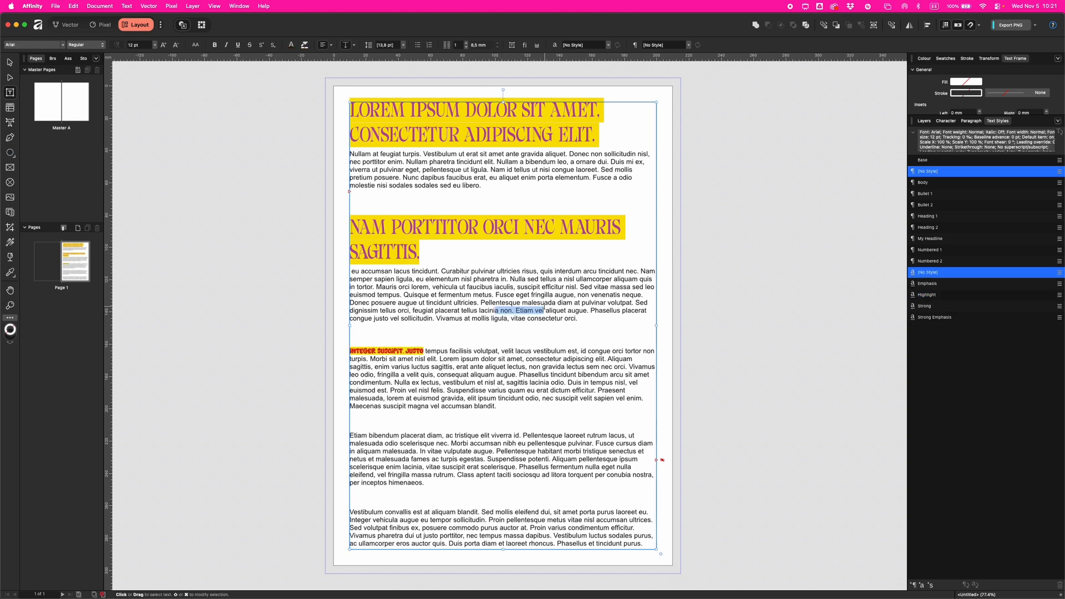
pyautogui.click(947, 298)
pyautogui.moveTo(485, 382); pyautogui.dragTo(530, 382)
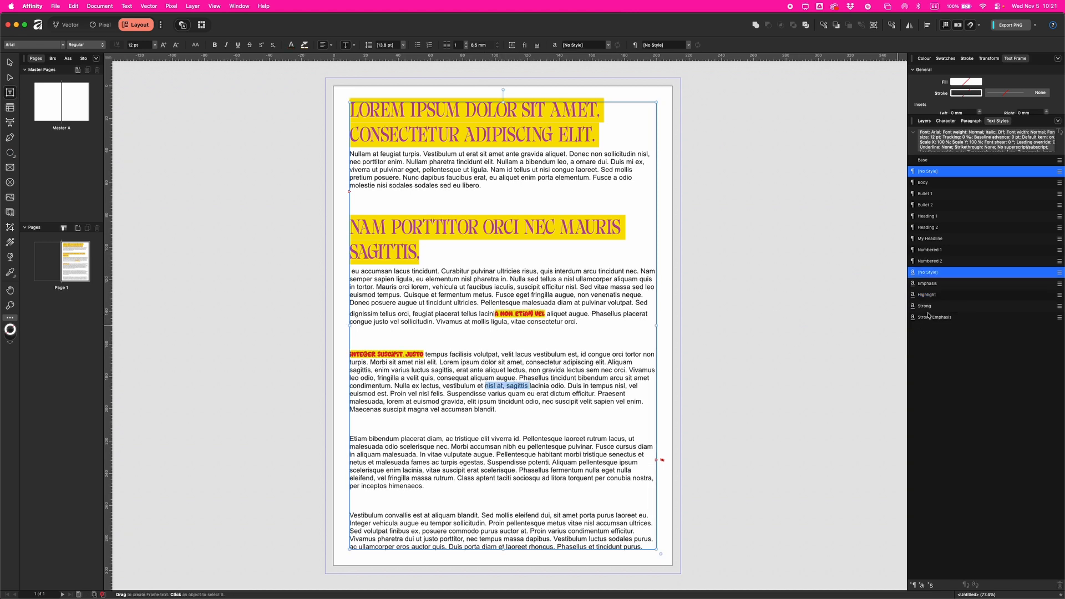
pyautogui.click(937, 298)
pyautogui.moveTo(508, 458); pyautogui.dragTo(575, 459)
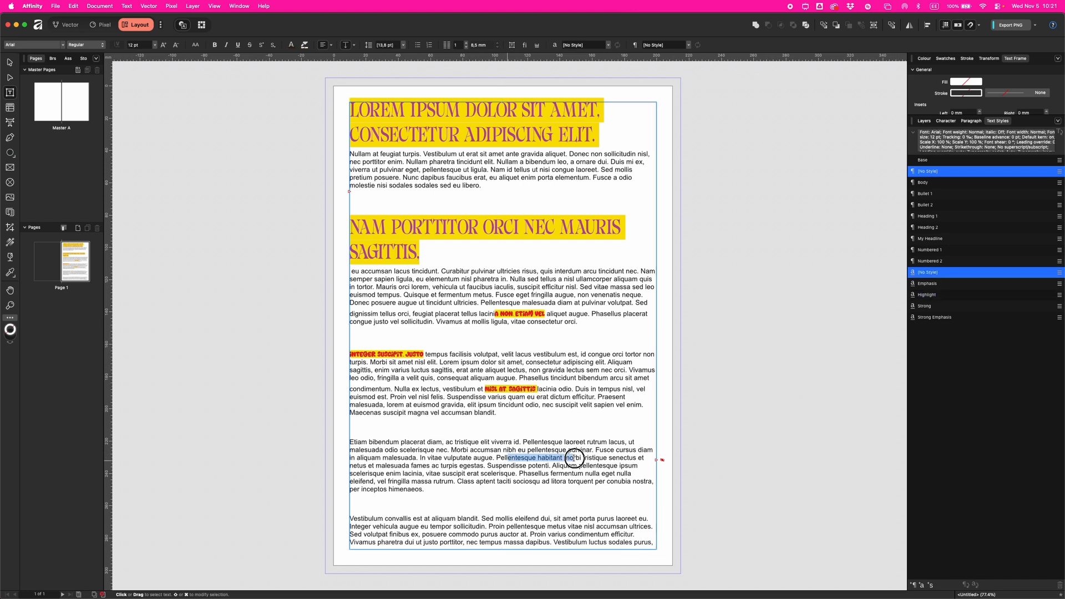
pyautogui.click(943, 297)
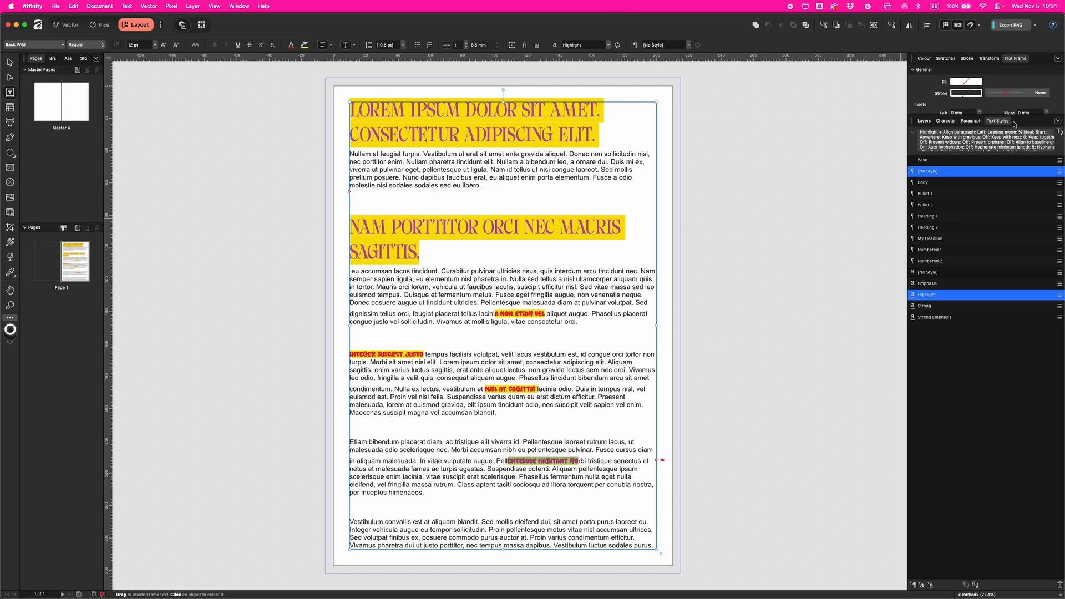
# Save the current text styles, including My Headline and Highlight, as the default styles.
pyautogui.click(1059, 123)
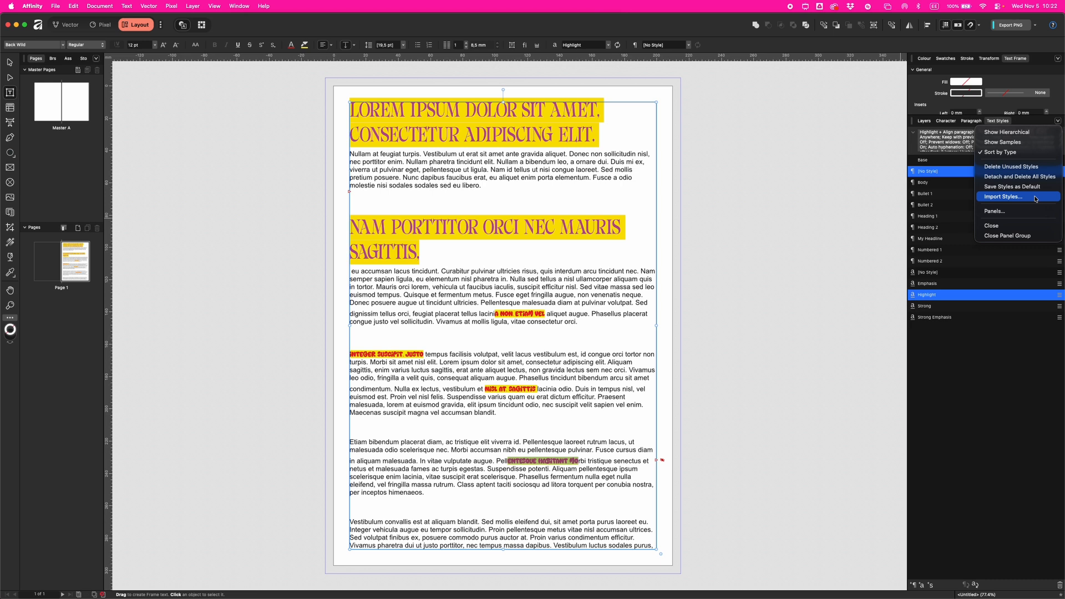
pyautogui.click(1009, 189)
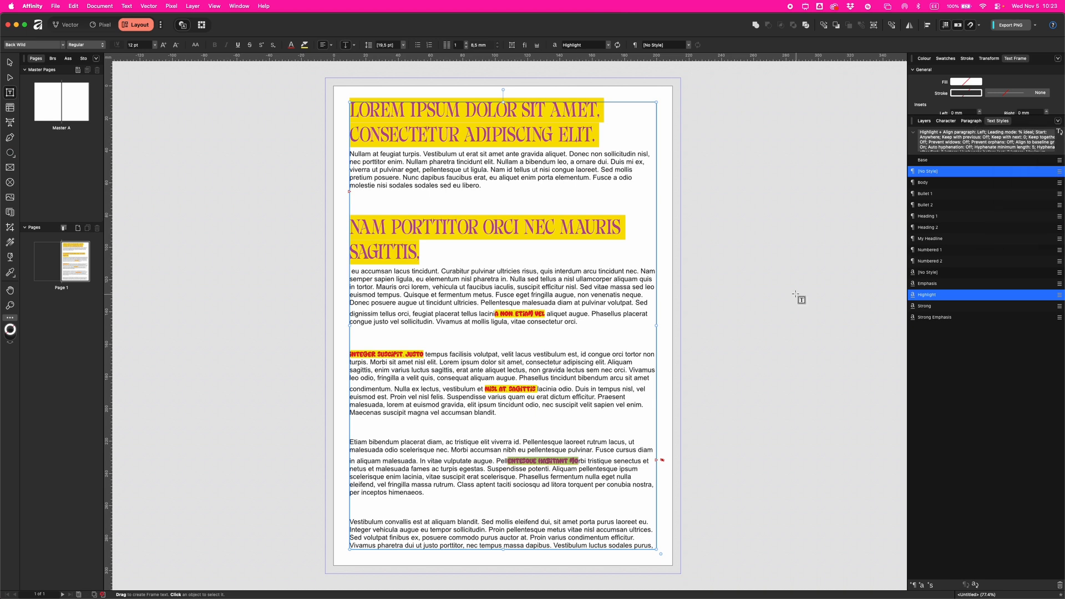